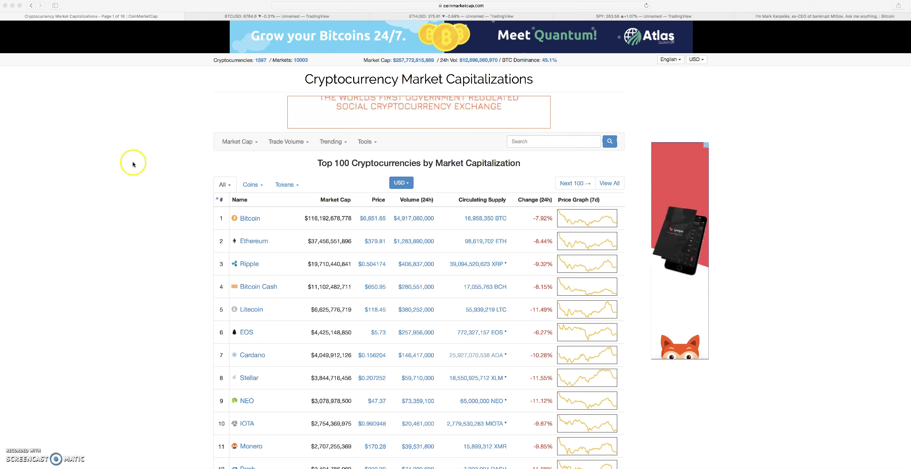
Browse CoinMarketCap's top-100 table, then switch to the r/bitcoin MtGox ex-CEO AMA tab
left_click(144, 137)
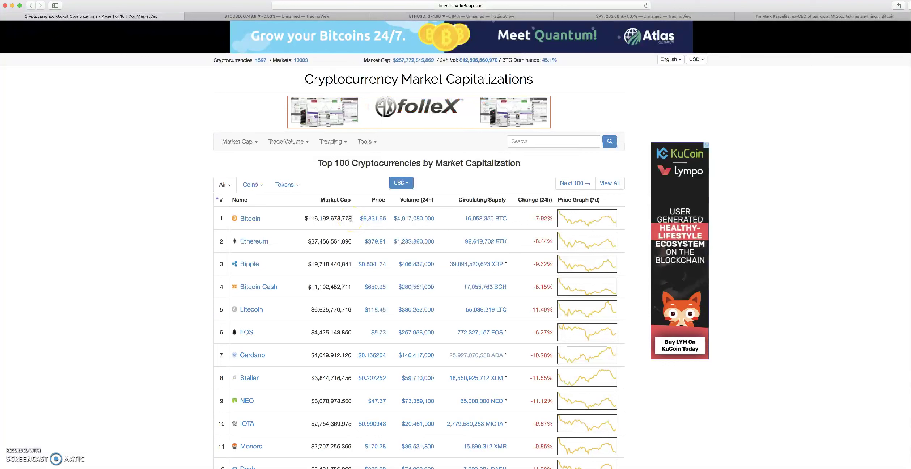
left_click(349, 217)
left_click(320, 204)
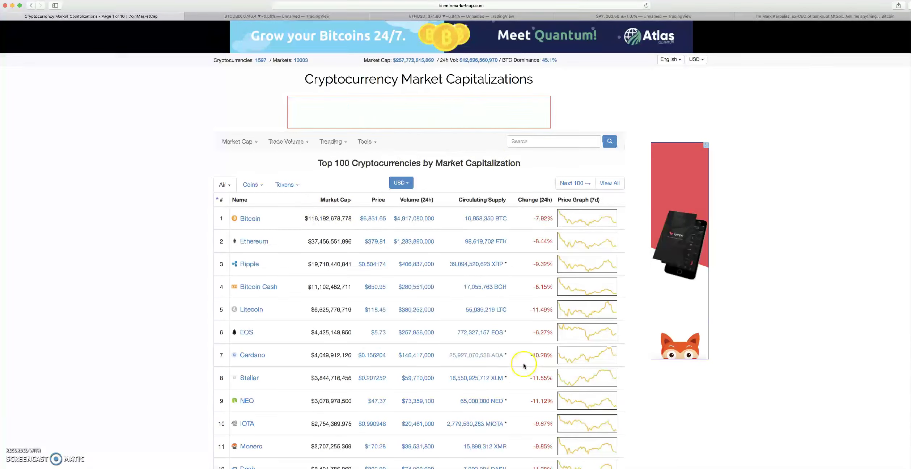
scroll(524, 365, "down", 2)
scroll(524, 367, "down", 20)
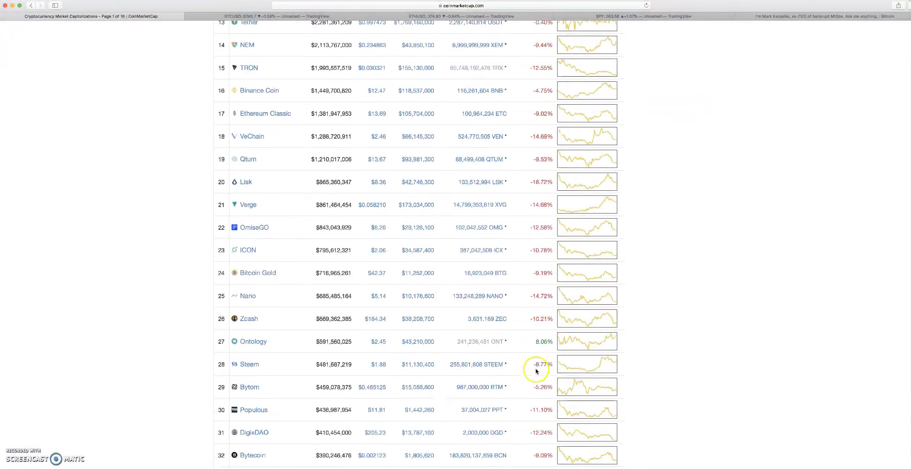
scroll(532, 363, "up", 20)
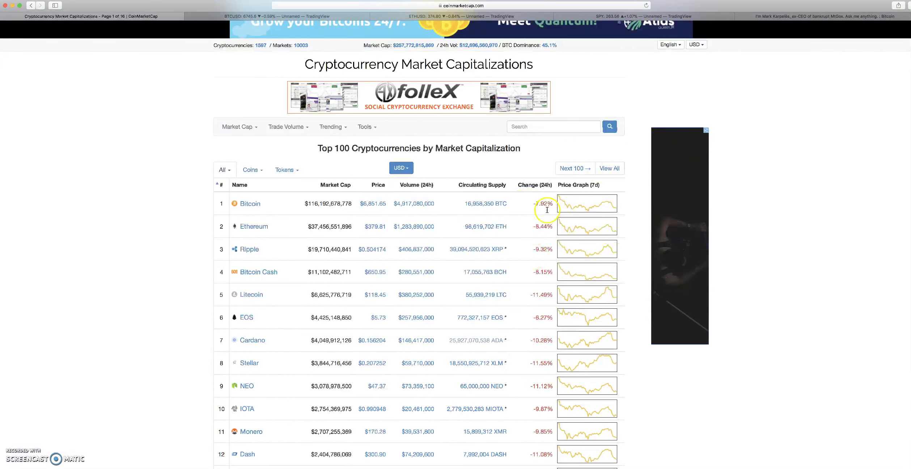
left_click(808, 16)
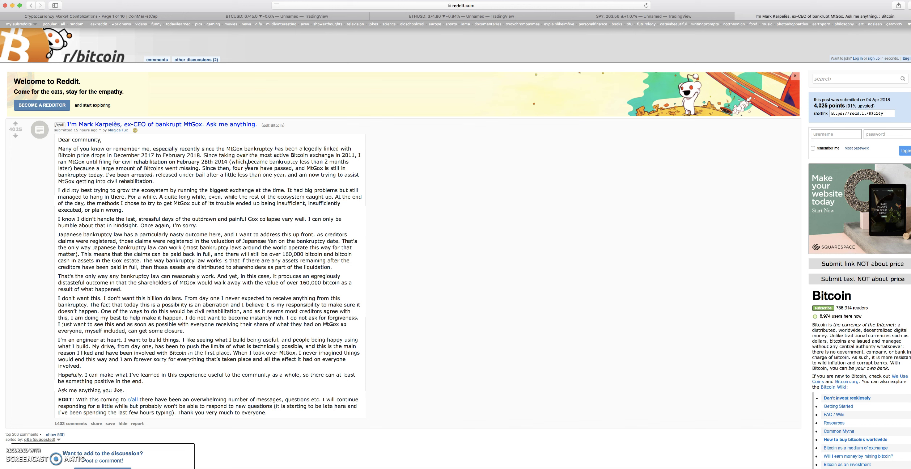
Read the MtGox AMA post and its first comments, then return to the CoinMarketCap table
left_click(212, 187)
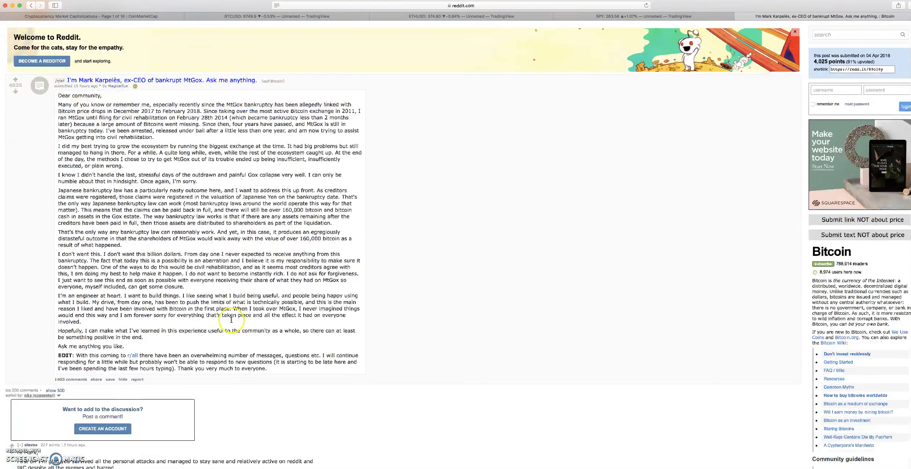
scroll(232, 325, "down", 10)
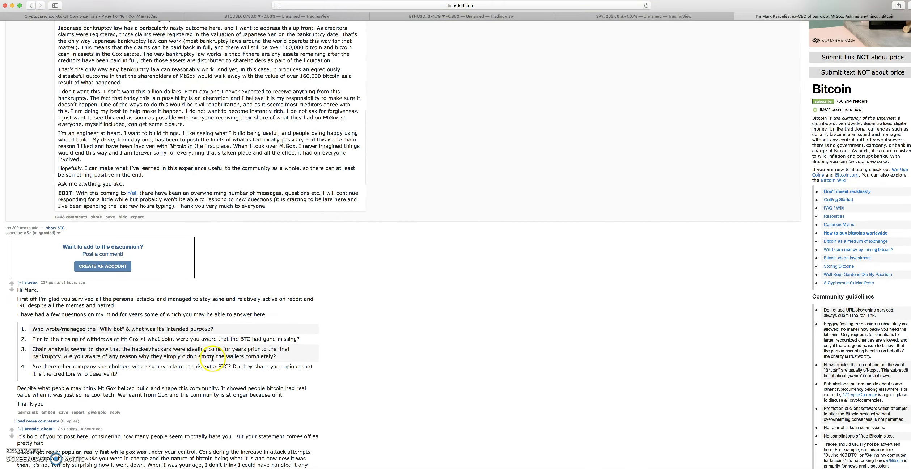
scroll(214, 346, "down", 9)
scroll(183, 266, "up", 19)
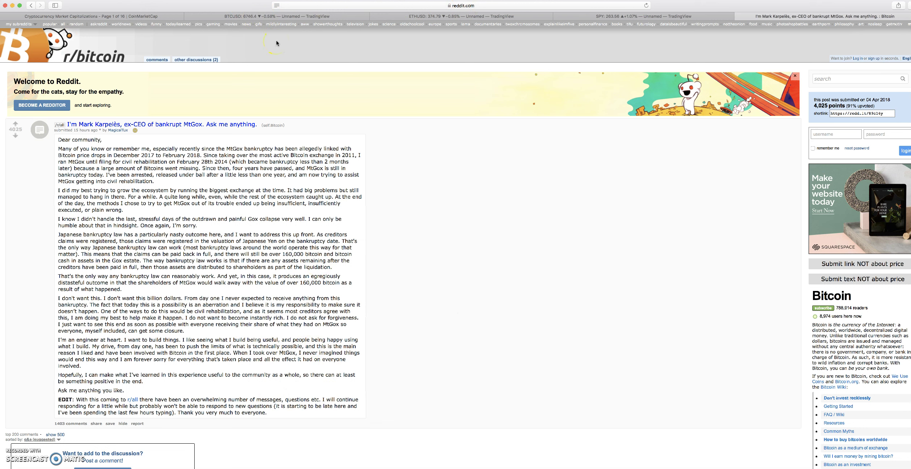
left_click(294, 398)
Go back to CoinMarketCap's market table and scroll it slightly
left_click(163, 17)
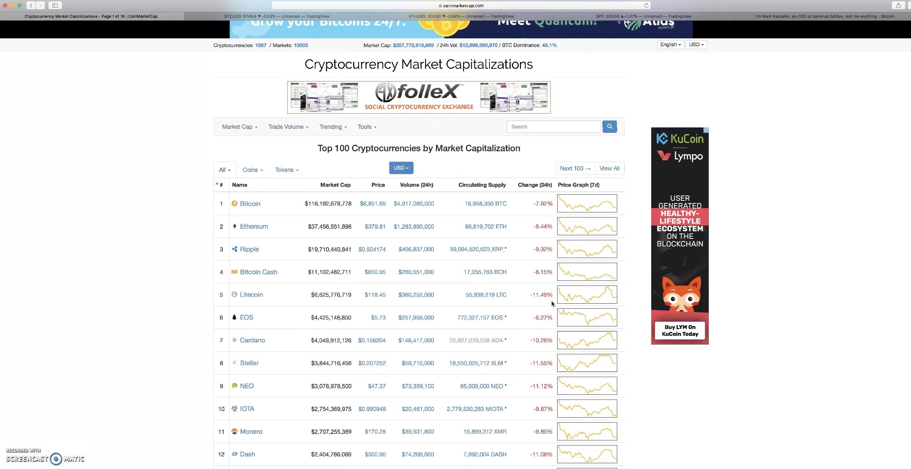
scroll(548, 306, "down", 1)
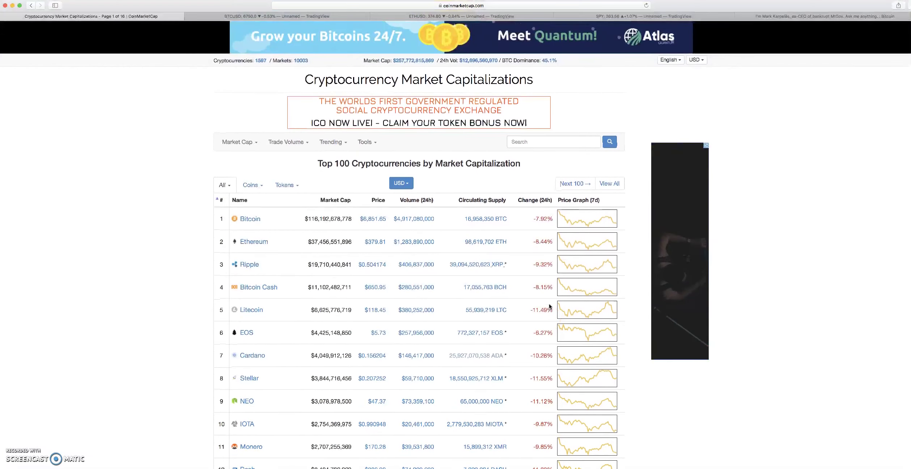
Look over the SPY chart, panning toward later dates, then return to CoinMarketCap
left_click(616, 17)
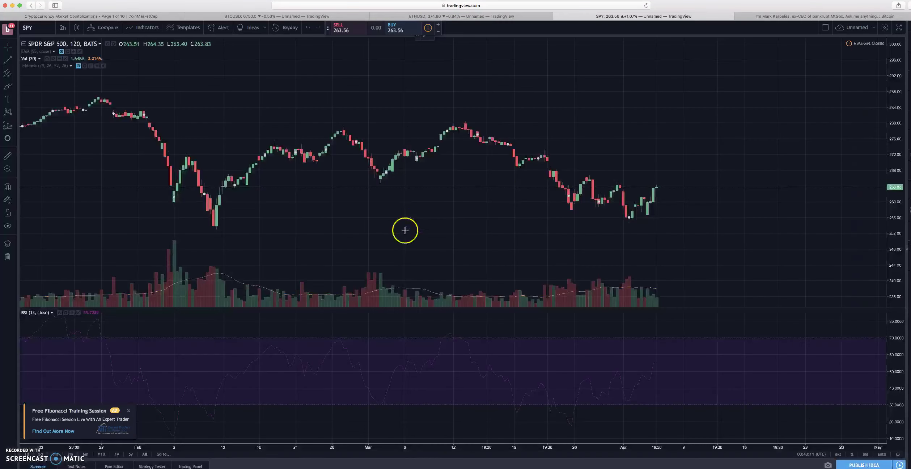
scroll(379, 230, "down", 3)
scroll(707, 185, "up", 2)
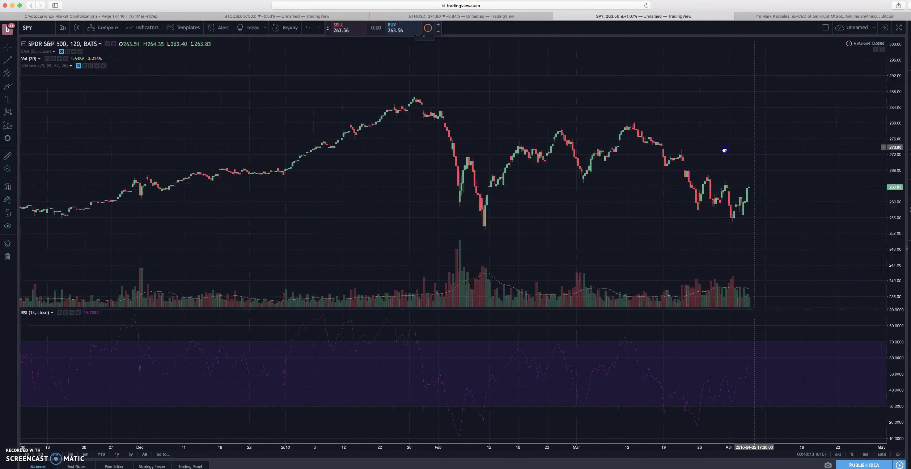
scroll(722, 148, "right", 5)
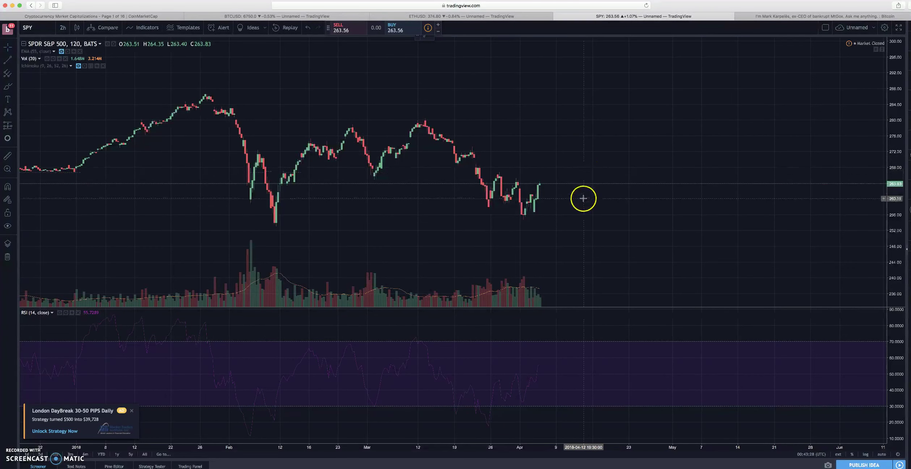
left_click_drag(577, 200, 512, 193)
left_click(503, 229)
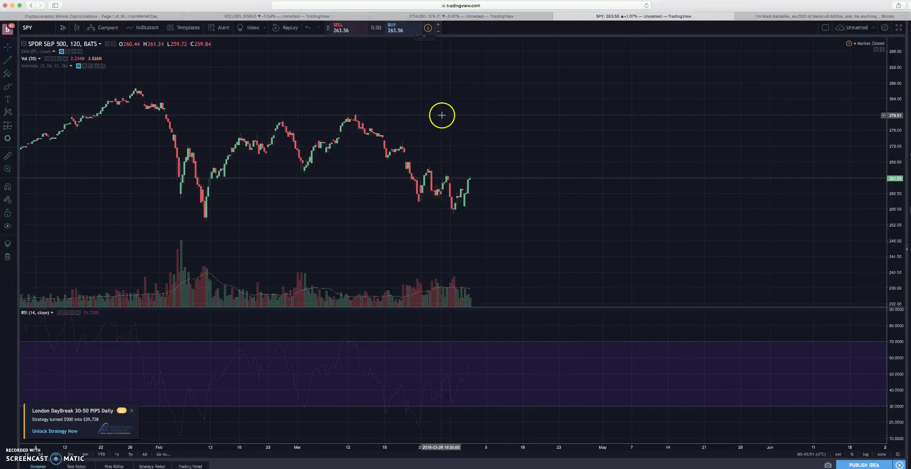
left_click_drag(466, 148, 447, 148)
scroll(444, 161, "left", 5)
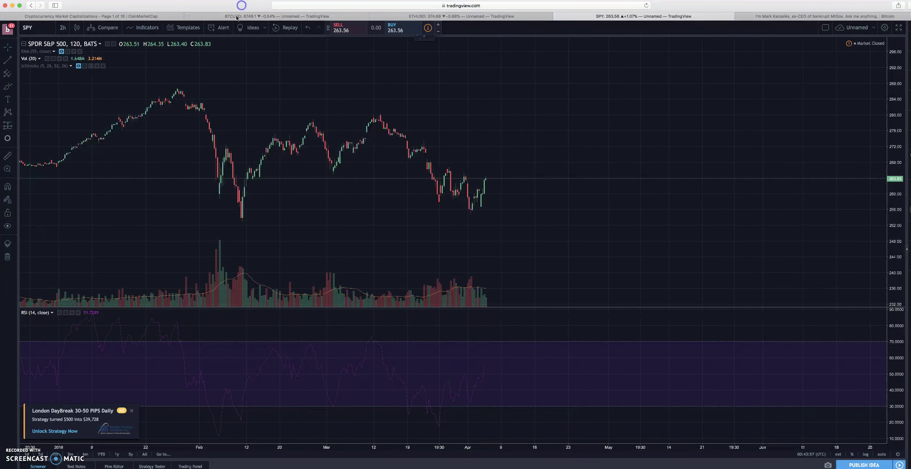
left_click(126, 15)
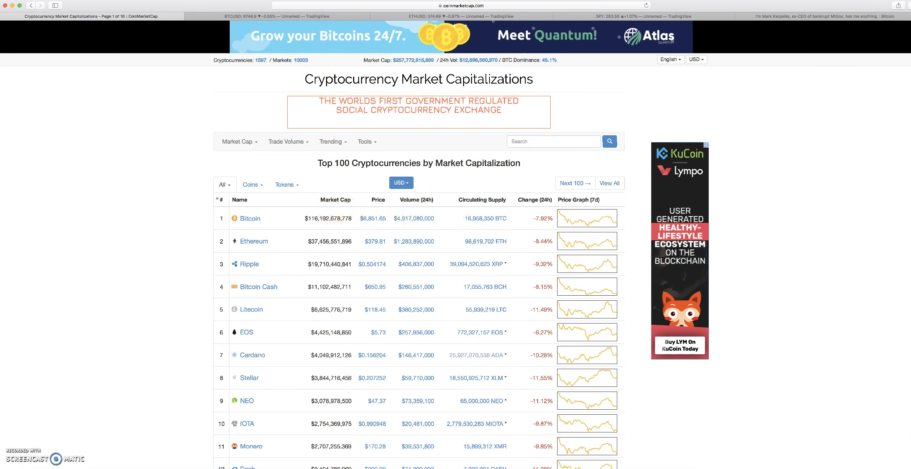
Open the BTCUSD 2-hour chart and frame the Elliott wave counts, compressing the price scale
left_click(248, 16)
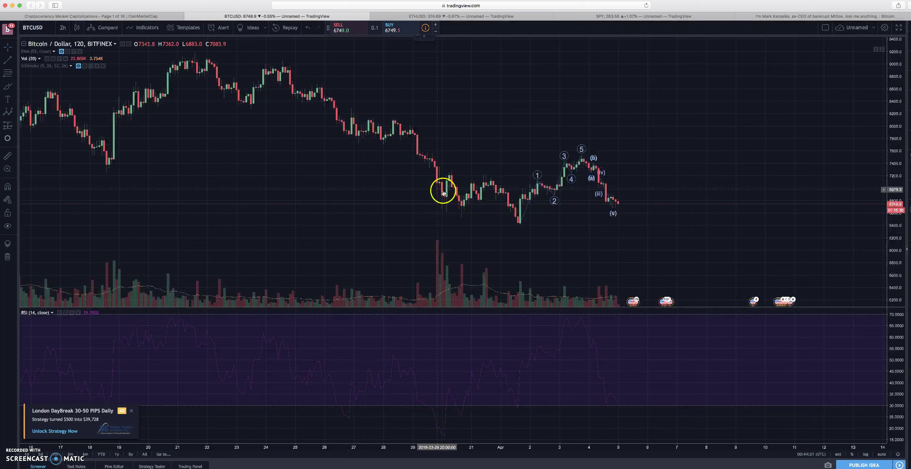
scroll(475, 226, "right", 10)
scroll(464, 223, "up", 3)
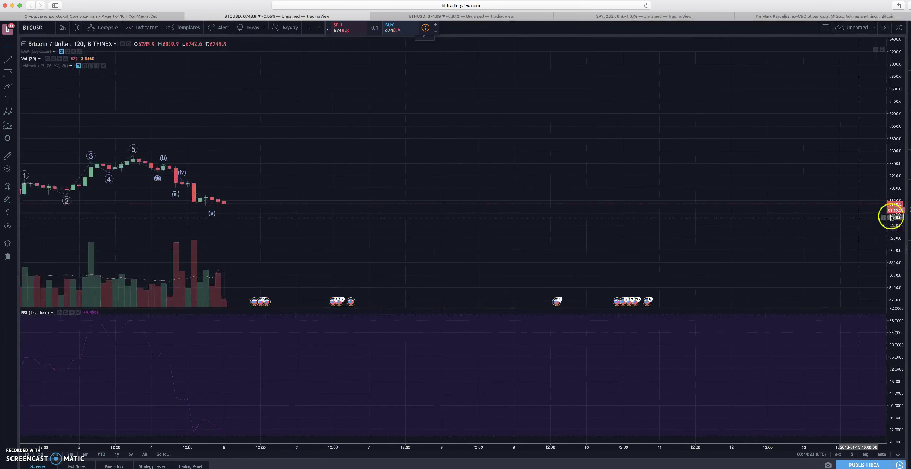
scroll(384, 169, "left", 10)
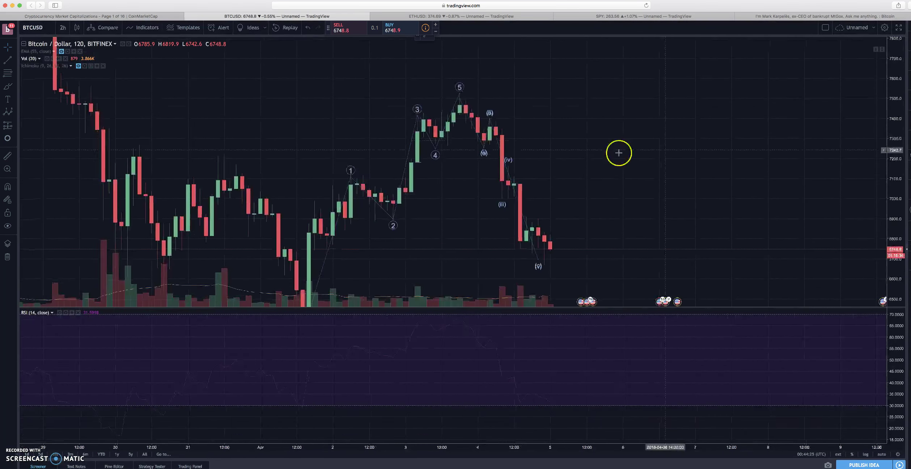
left_click_drag(501, 187, 502, 151)
scroll(346, 244, "right", 2)
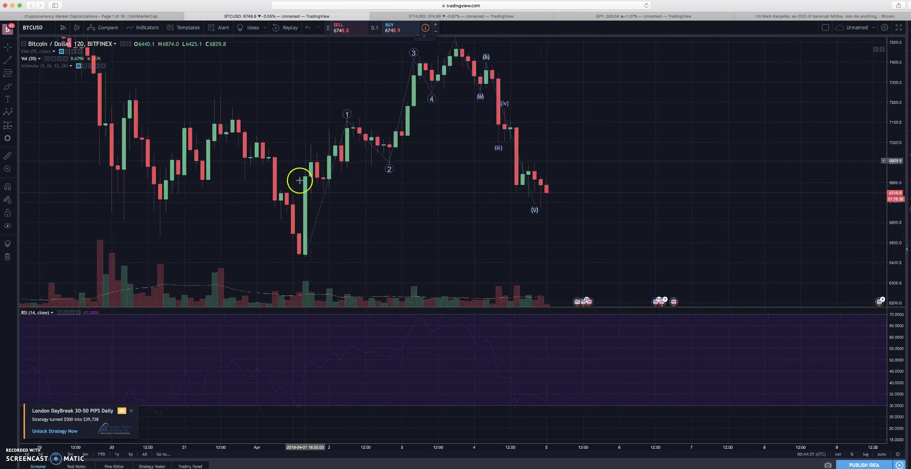
left_click_drag(604, 139, 592, 167)
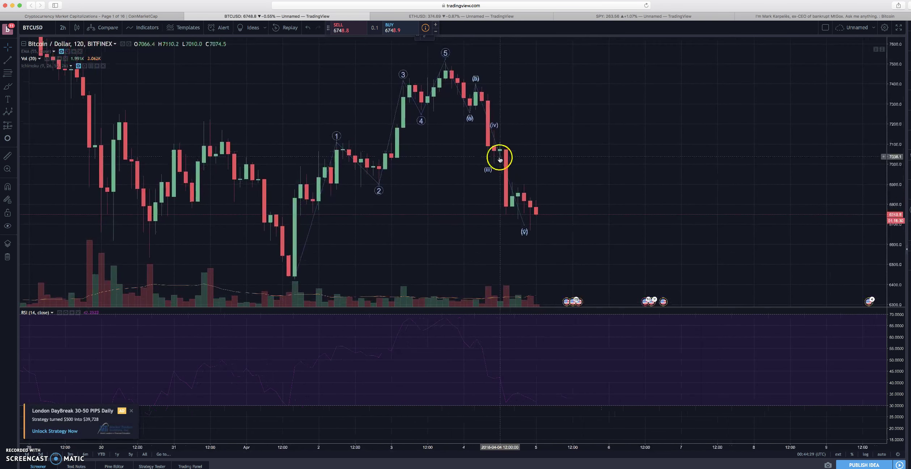
left_click_drag(885, 72, 902, 204)
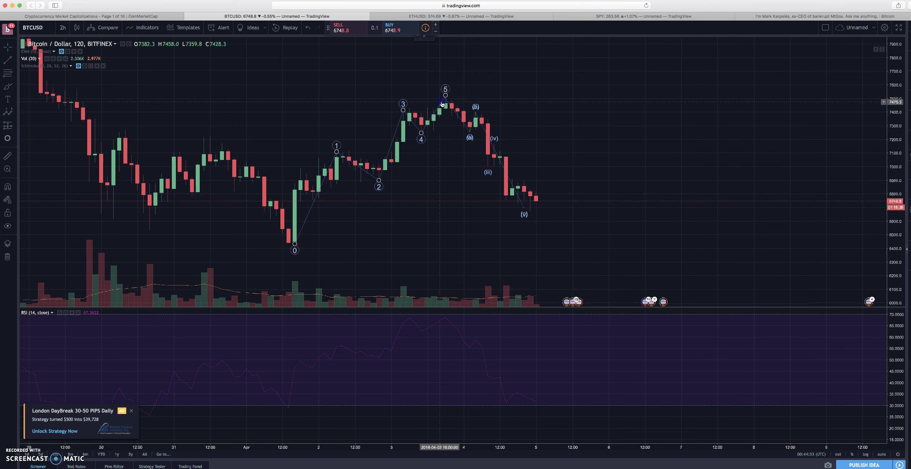
Reposition wave point 5 on the candle top and move point (v) onto the next candle
left_click(442, 105)
left_click_drag(446, 93, 451, 81)
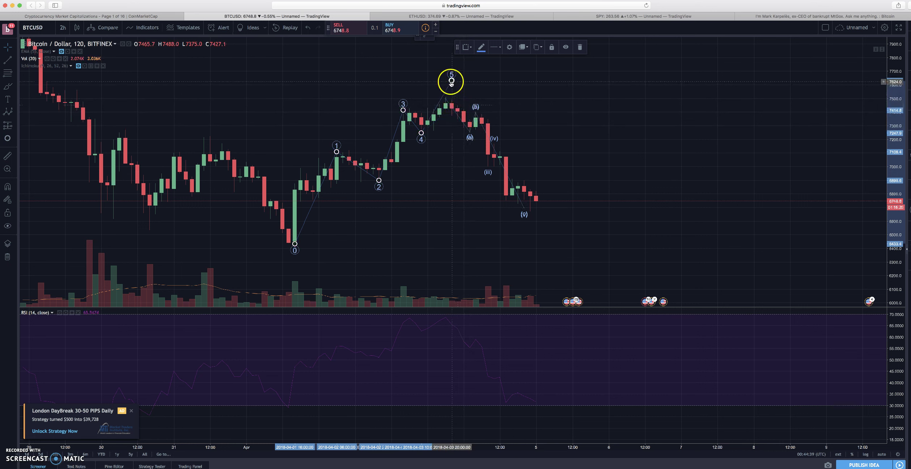
left_click_drag(458, 70, 457, 68)
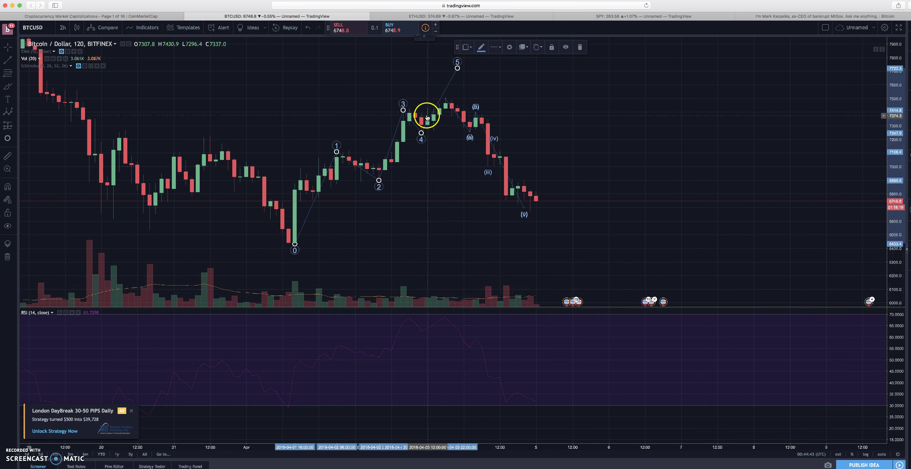
left_click_drag(457, 68, 445, 99)
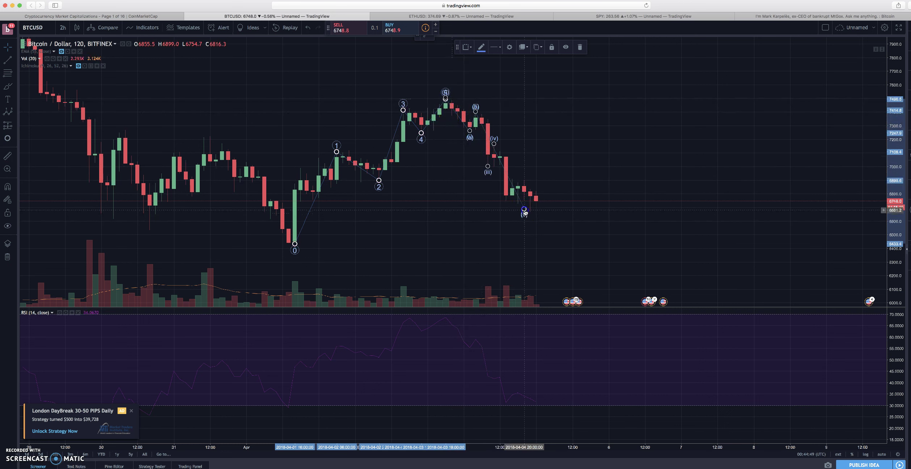
left_click_drag(524, 212, 529, 210)
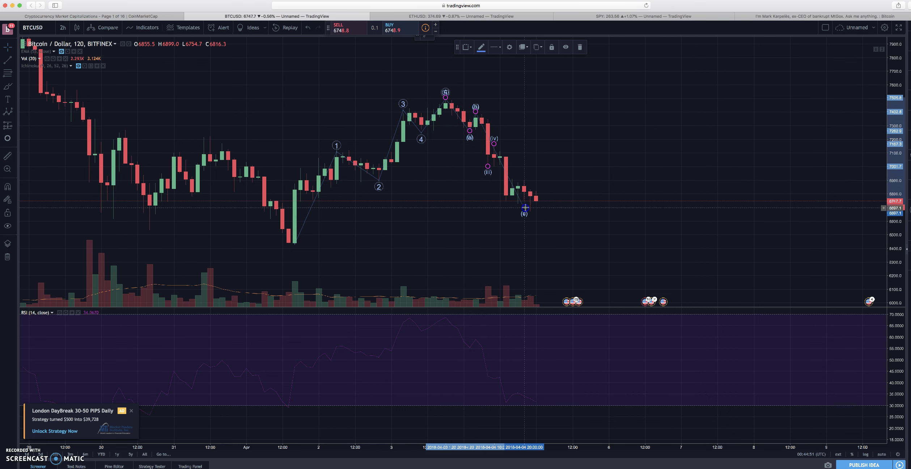
left_click(560, 194)
scroll(554, 187, "up", 2)
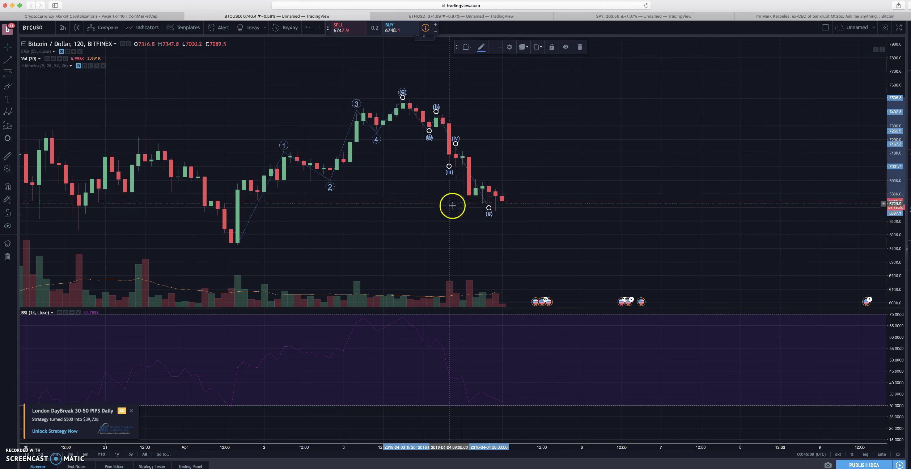
scroll(452, 207, "left", 3)
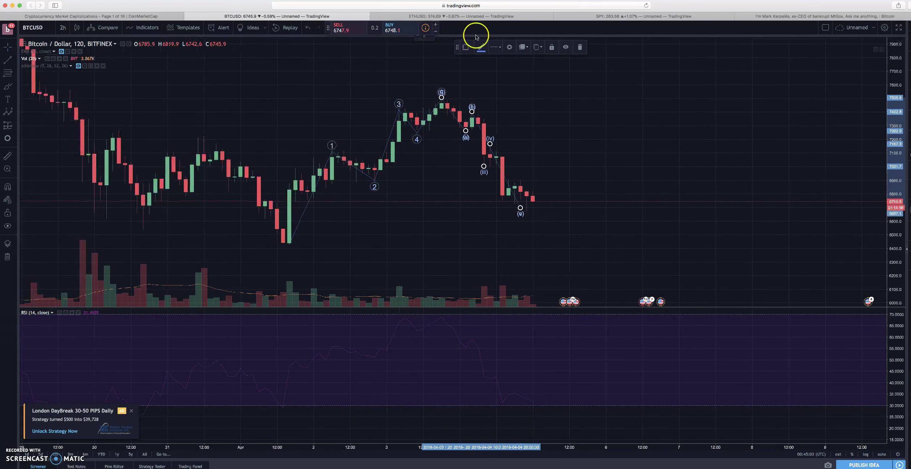
left_click_drag(594, 130, 566, 138)
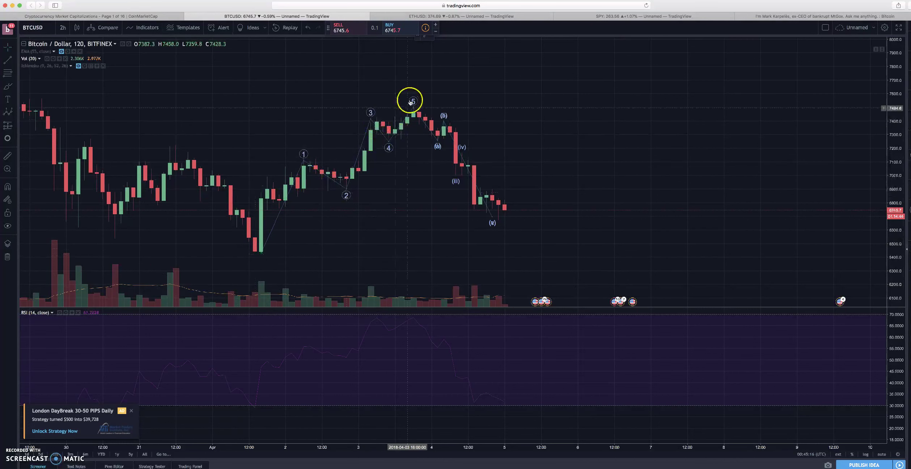
Adjust point 3 of the 0–5 impulse wave and nudge the sub-wave's (v) point
left_click(418, 126)
left_click_drag(372, 116, 379, 118)
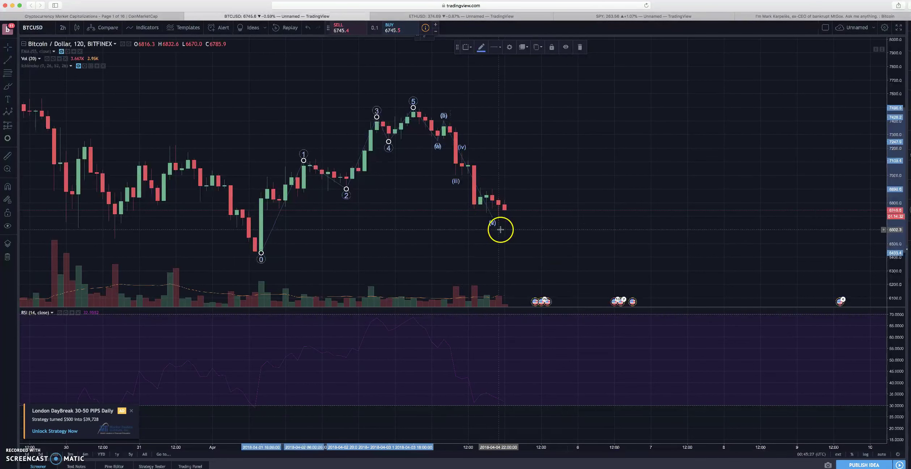
left_click(491, 219)
left_click_drag(491, 218, 494, 216)
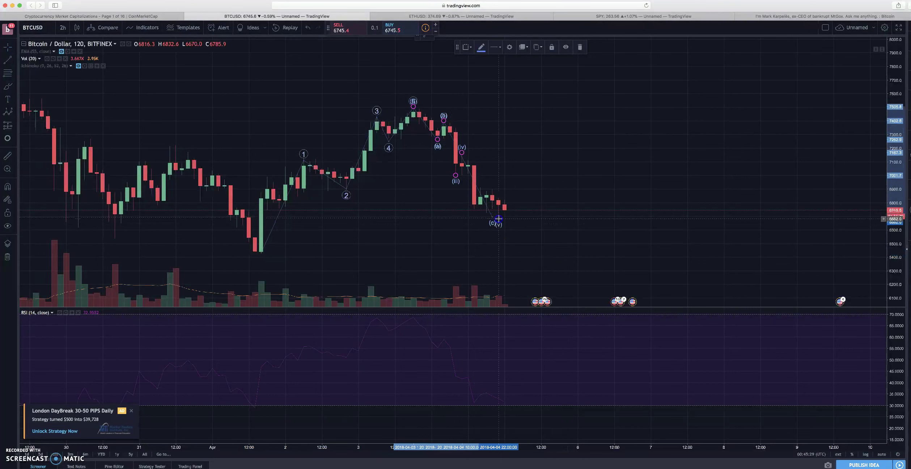
left_click(464, 158)
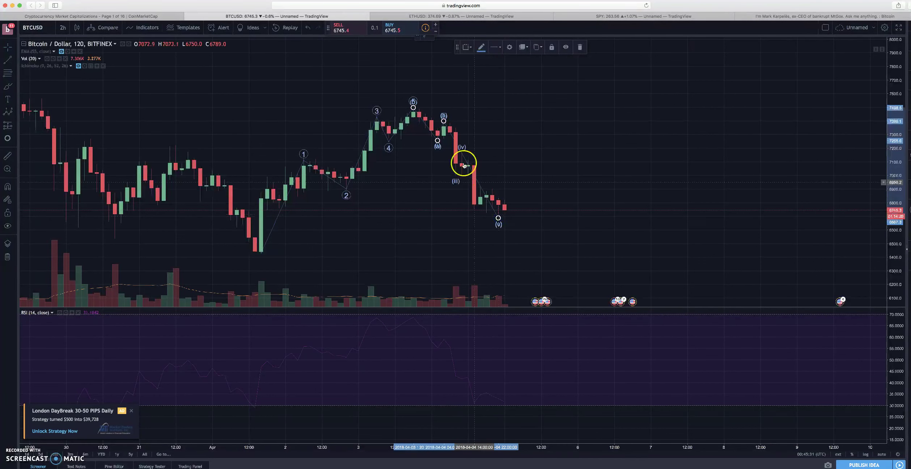
left_click(414, 118)
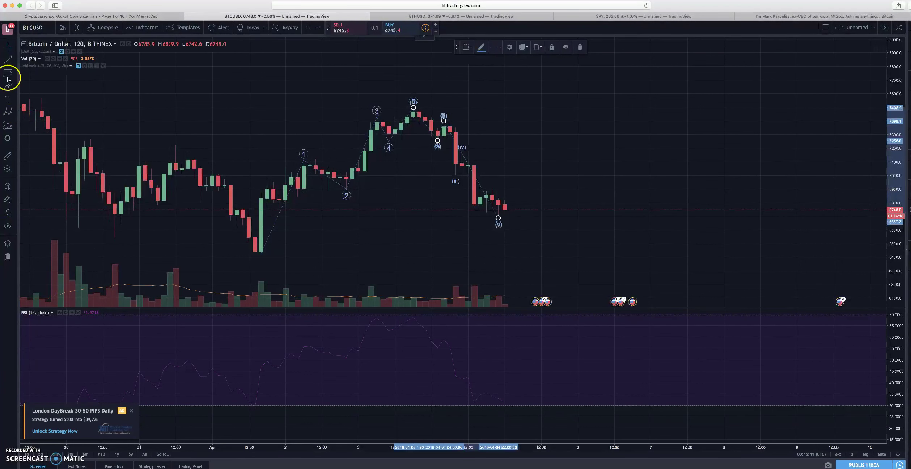
Draw a trial Fibonacci retracement from the low to the peak, then delete it
left_click(254, 248)
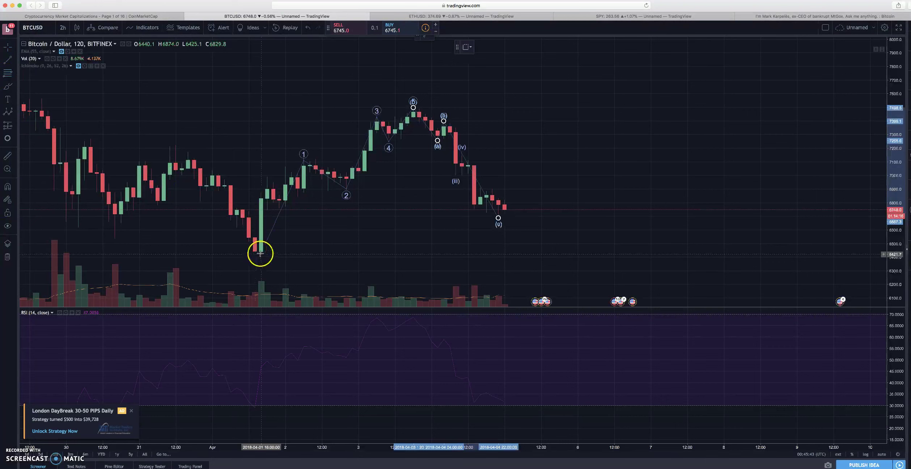
mouse_move(260, 252)
left_mouse_down()
mouse_move(518, 132)
mouse_move(645, 108)
left_mouse_up()
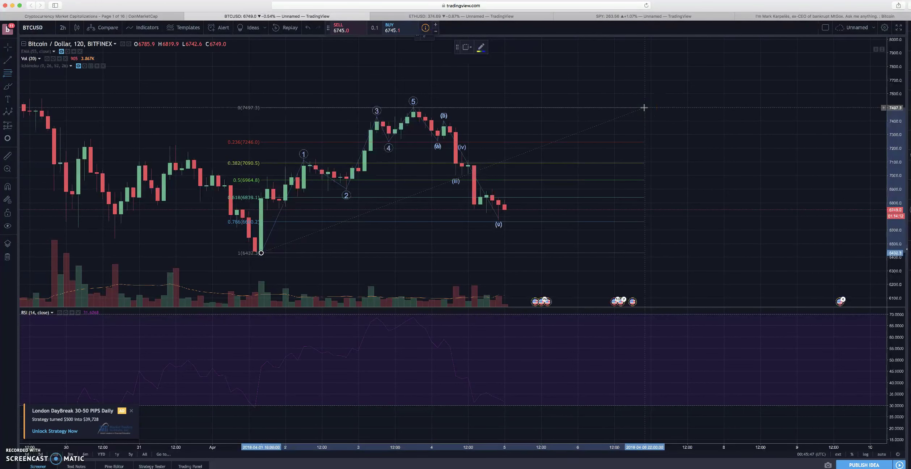
left_click_drag(644, 108, 651, 106)
left_click(494, 225)
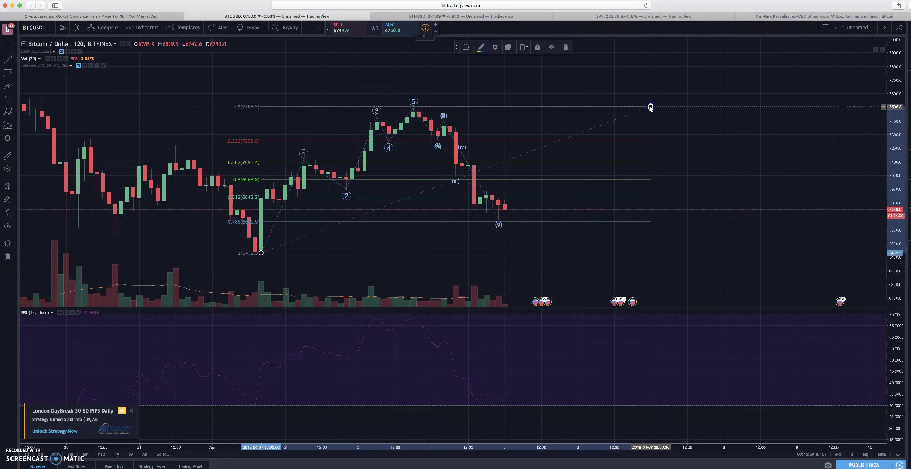
key("Delete")
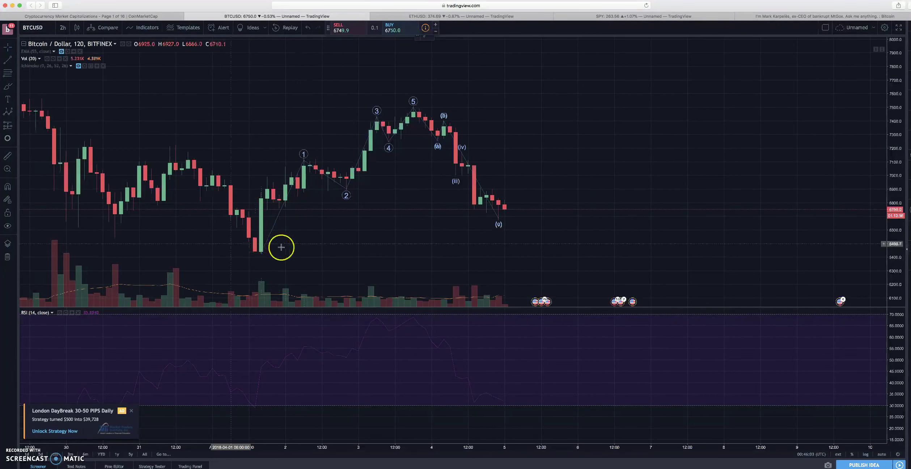
Reframe the BTCUSD candles and pick the Trend Line tool
left_click(262, 253)
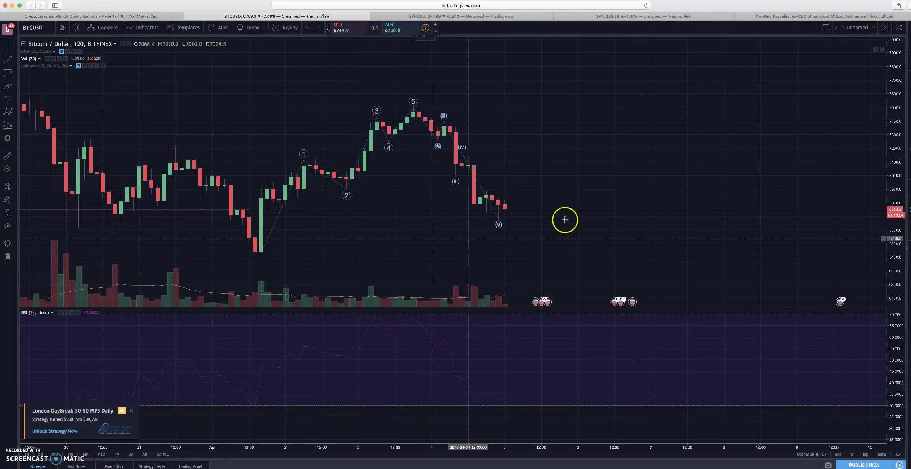
left_click(490, 211)
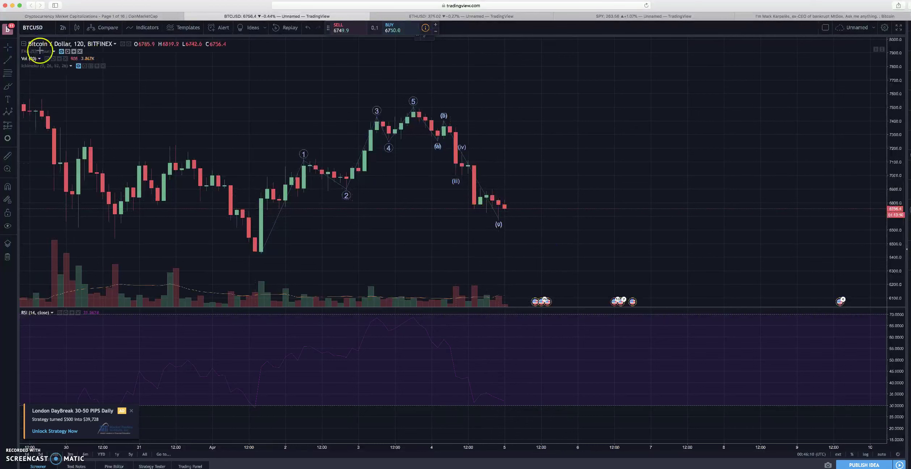
scroll(239, 165, "down", 3)
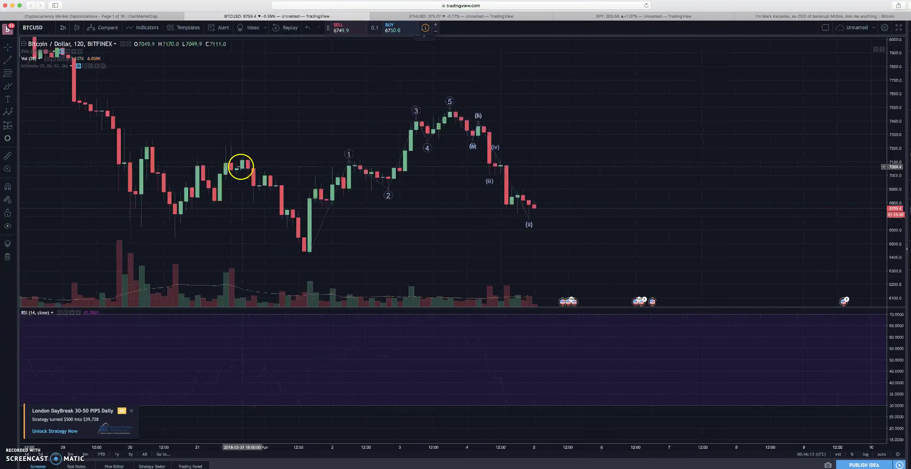
left_click_drag(454, 229, 356, 223)
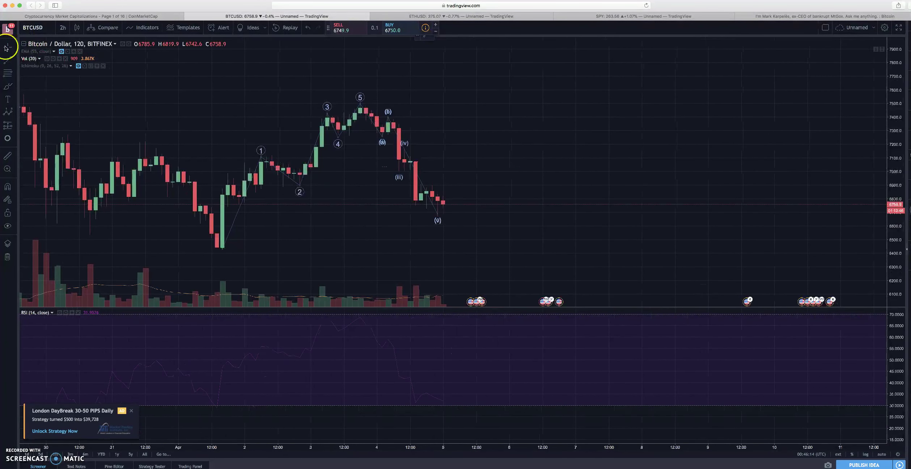
left_click(10, 60)
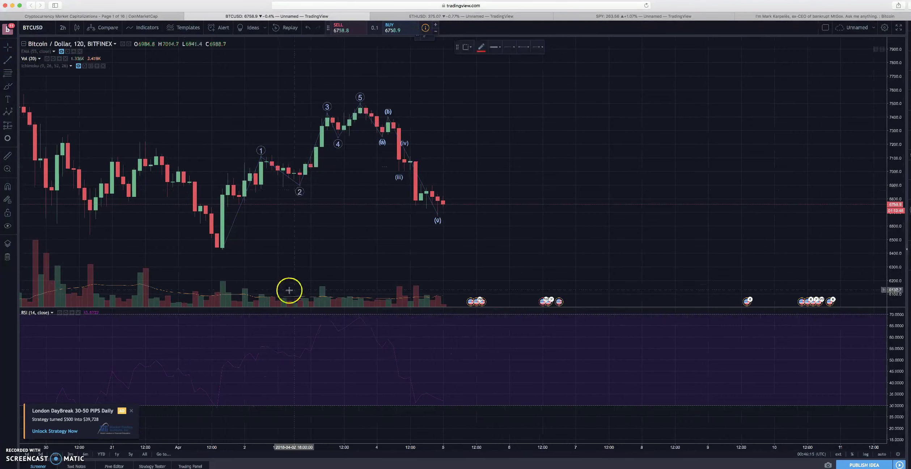
Draw a horizontal red support line at the early-April low near 6,450, extending past the latest candles
left_click(156, 248)
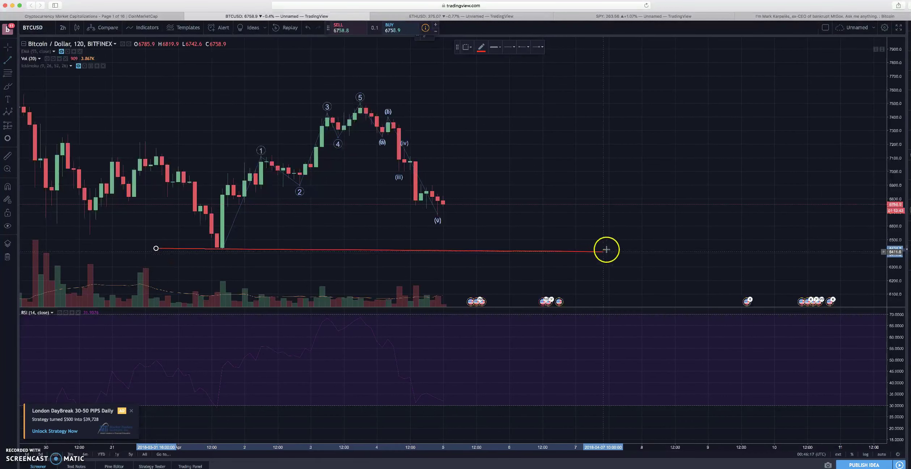
left_click(624, 248)
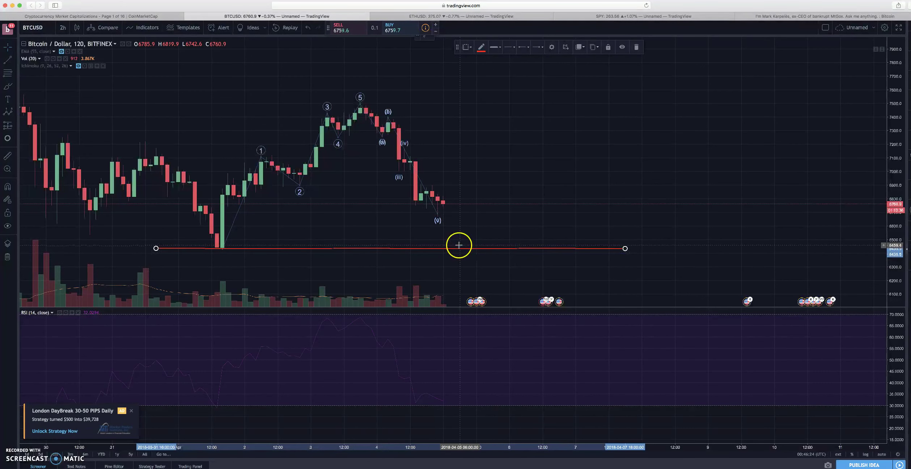
scroll(437, 223, "down", 5)
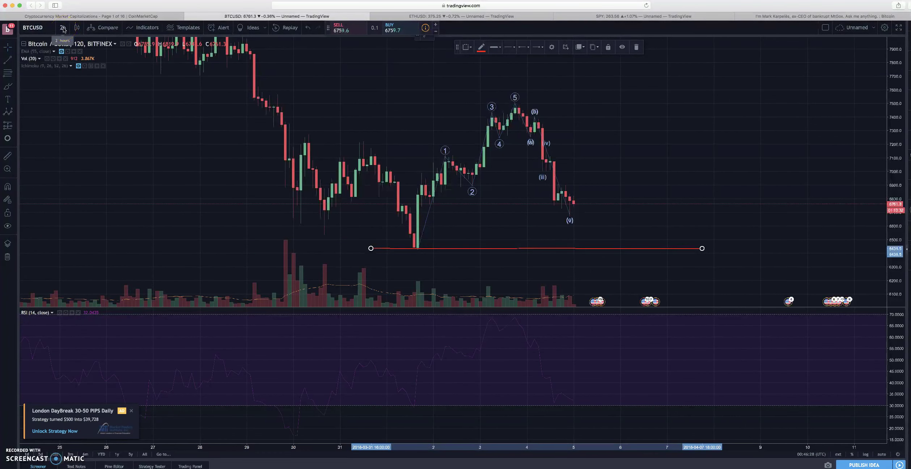
left_click(480, 187)
left_click_drag(472, 203, 441, 203)
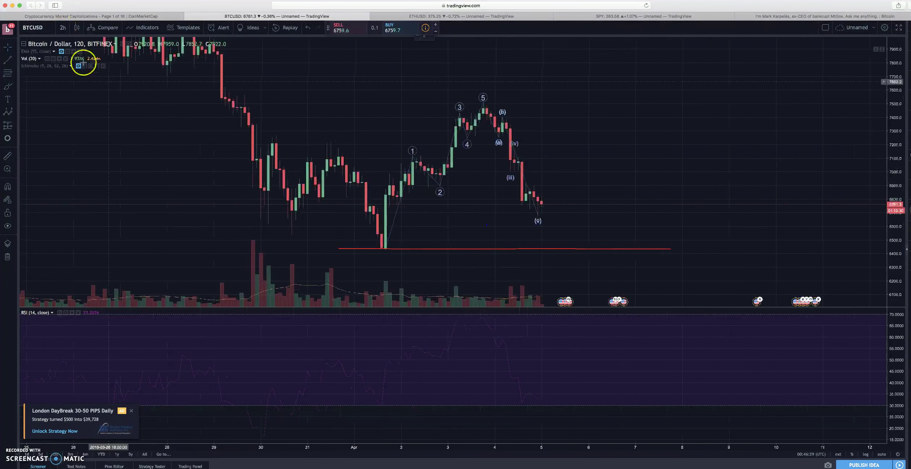
Switch BTCUSD to 1-week candles and fit the scale to show the fall from the ~20,000 December 2017 peak
left_click(63, 29)
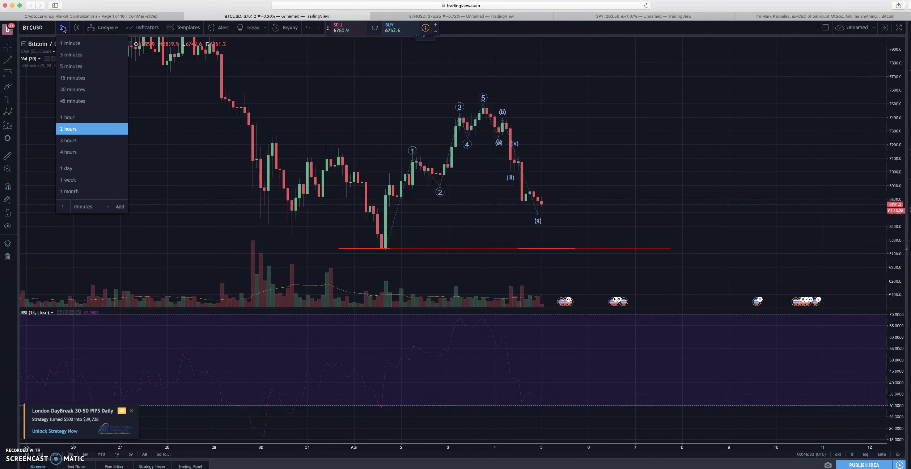
left_click(69, 180)
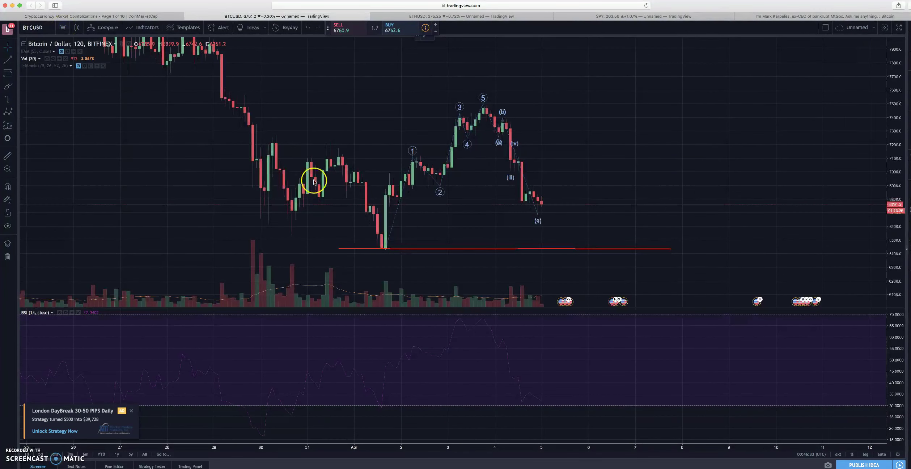
scroll(564, 194, "right", 10)
scroll(625, 192, "up", 5)
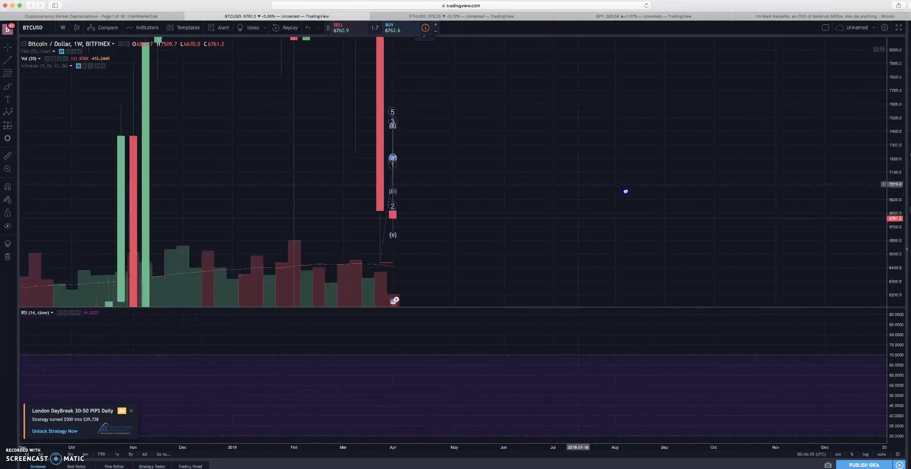
scroll(533, 155, "right", 5)
scroll(354, 141, "up", 3)
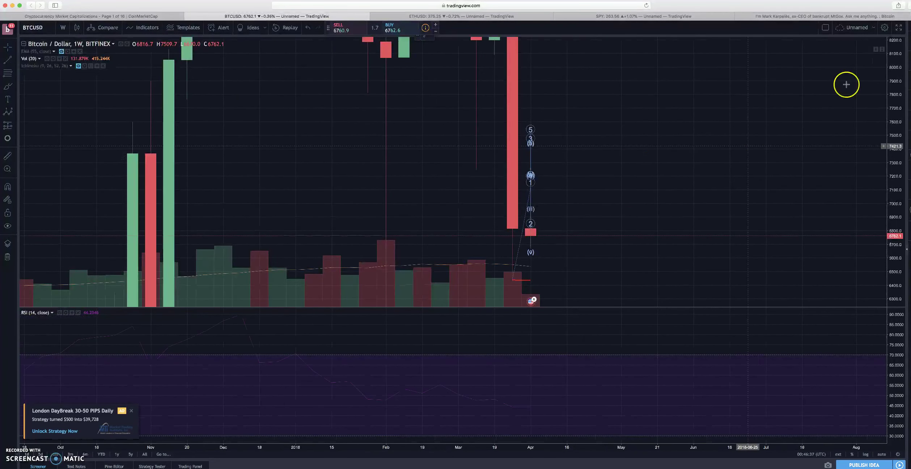
double_click(888, 48)
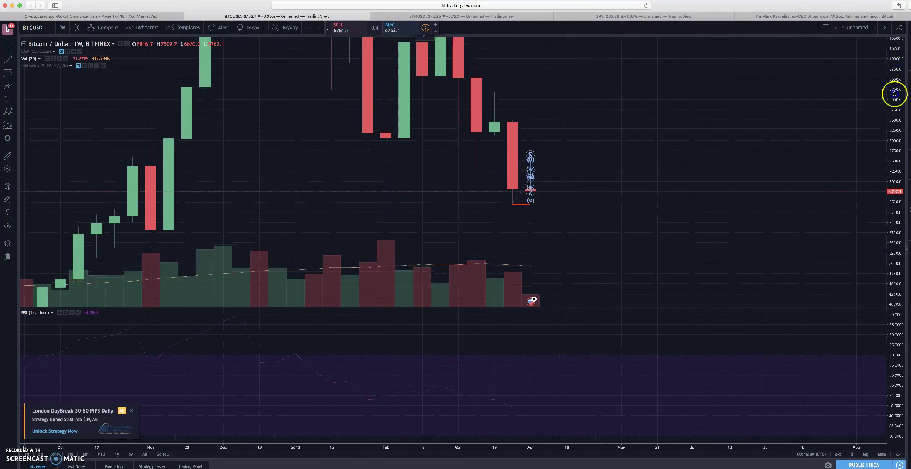
left_click_drag(895, 66, 895, 230)
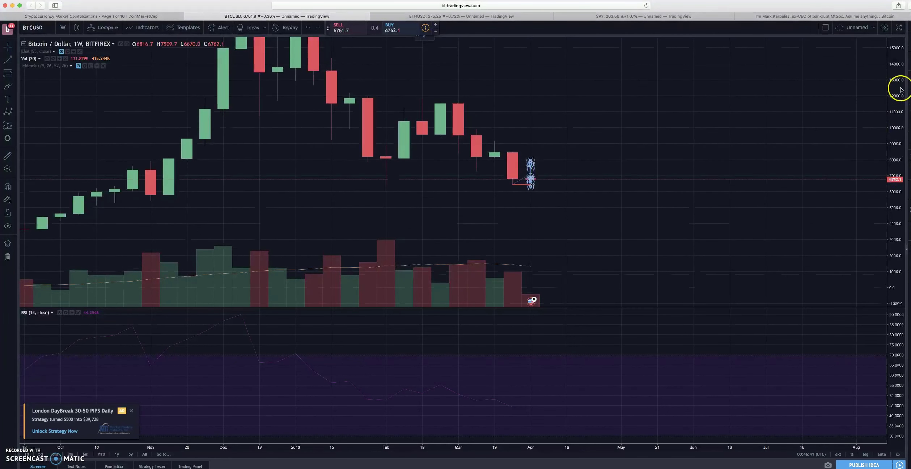
left_click_drag(545, 92, 492, 124)
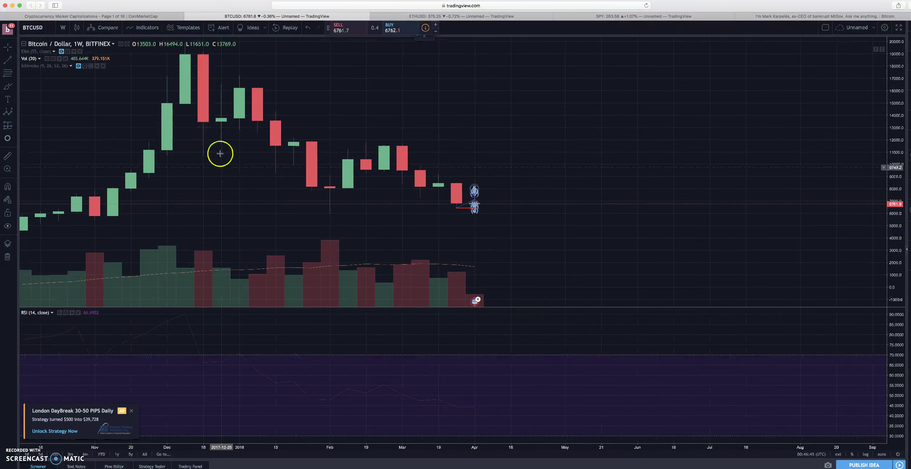
left_click_drag(321, 73, 369, 90)
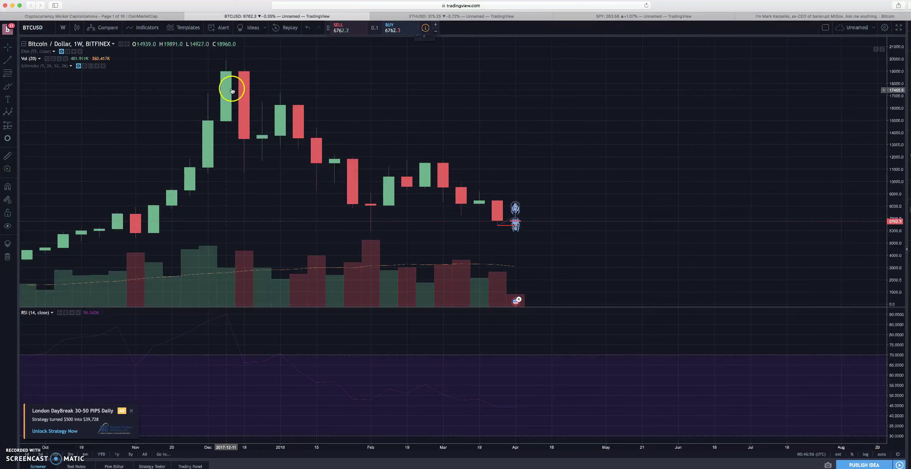
left_click_drag(380, 102, 303, 96)
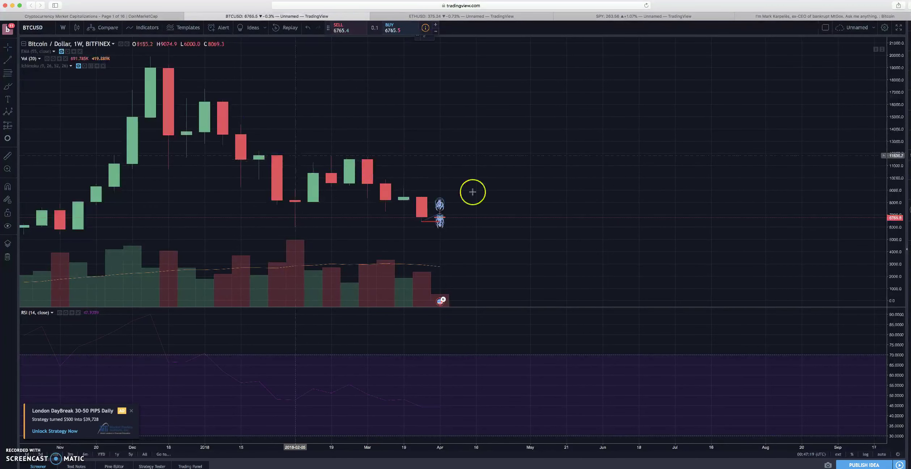
Open and close the Elliott wave drawing's settings, then select the red support line
left_click_drag(553, 202, 536, 200)
left_click(434, 208)
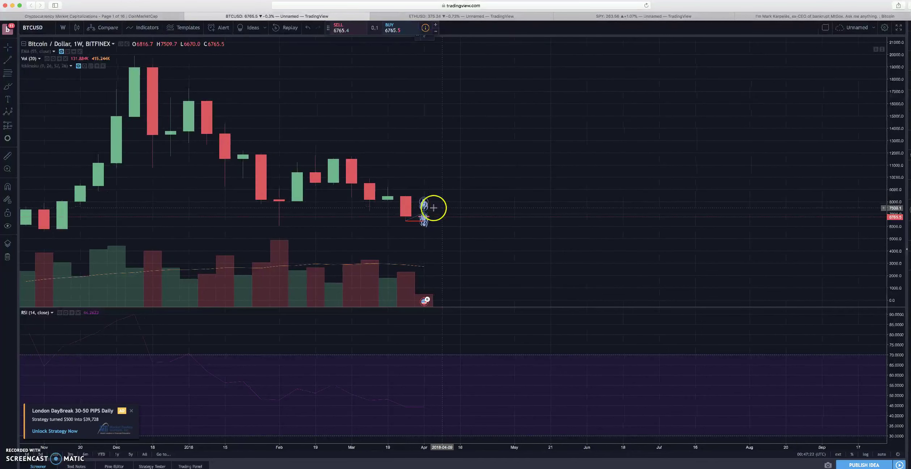
double_click(424, 211)
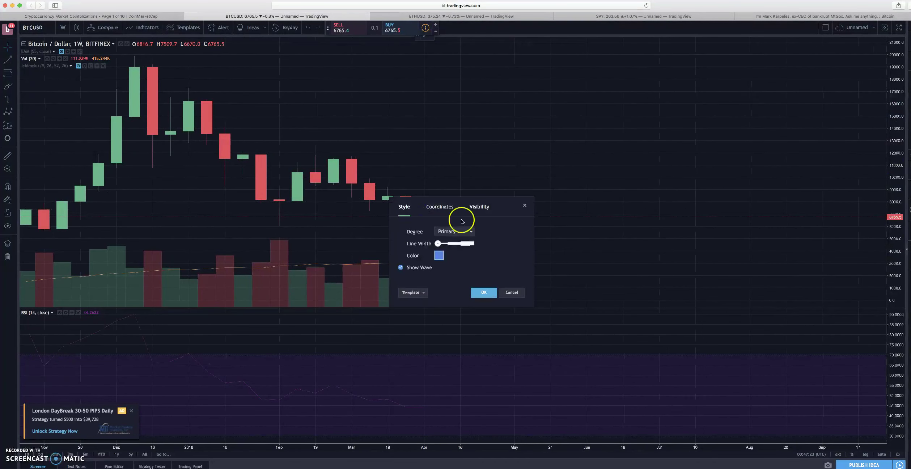
left_click(525, 206)
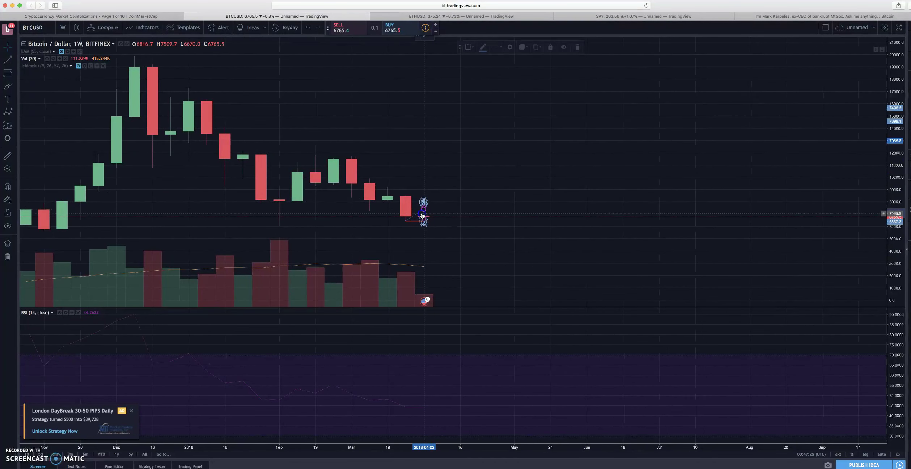
left_click(418, 224)
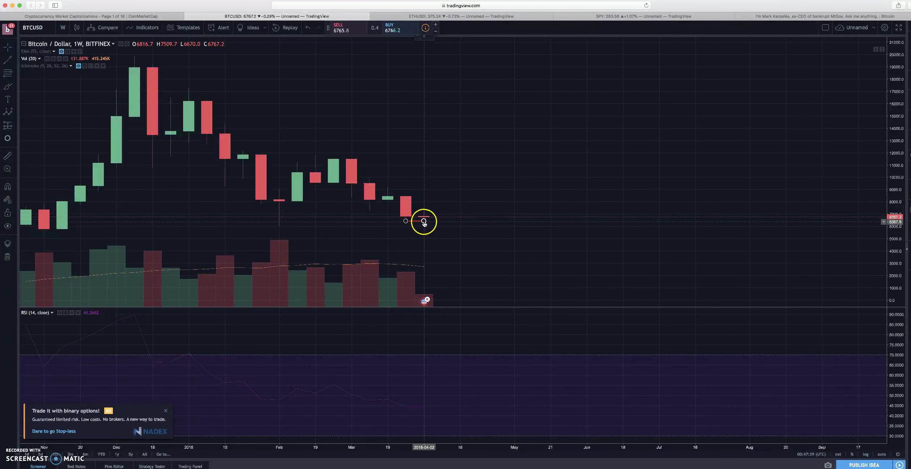
Extend the red support line from the late-March candle out to mid-June 2018 and open the interval list
left_click_drag(424, 221, 601, 221)
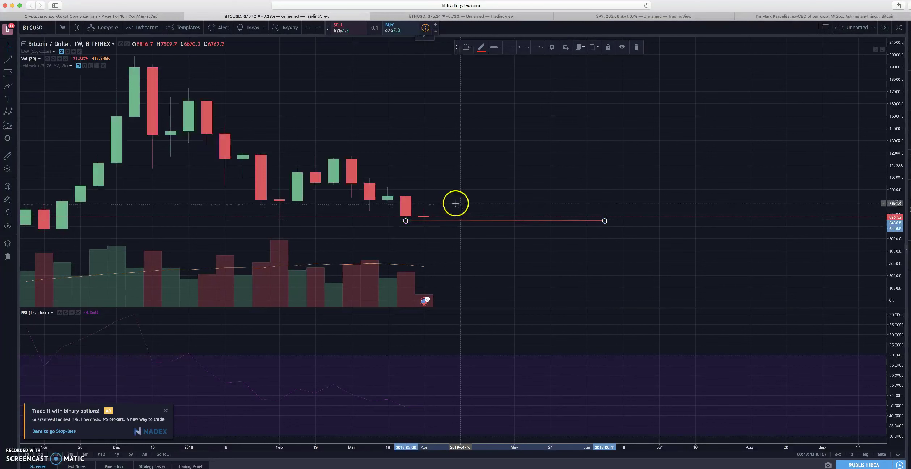
left_click(505, 157)
left_click_drag(505, 156, 478, 155)
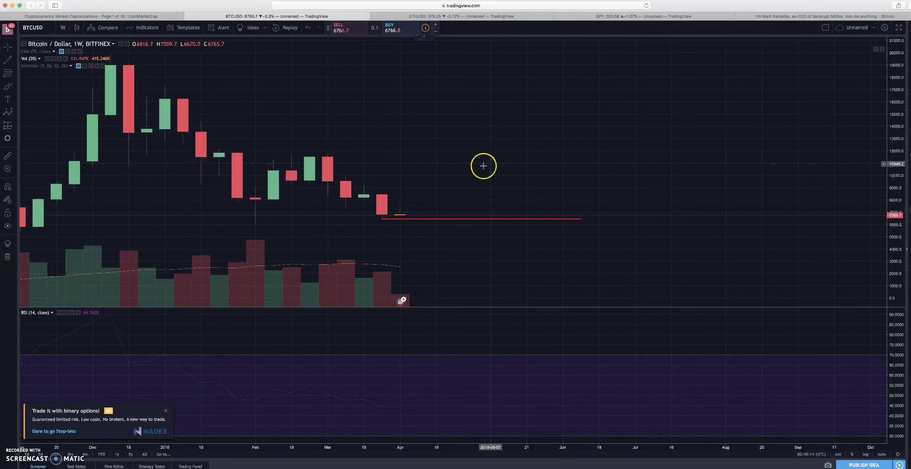
left_click(468, 219)
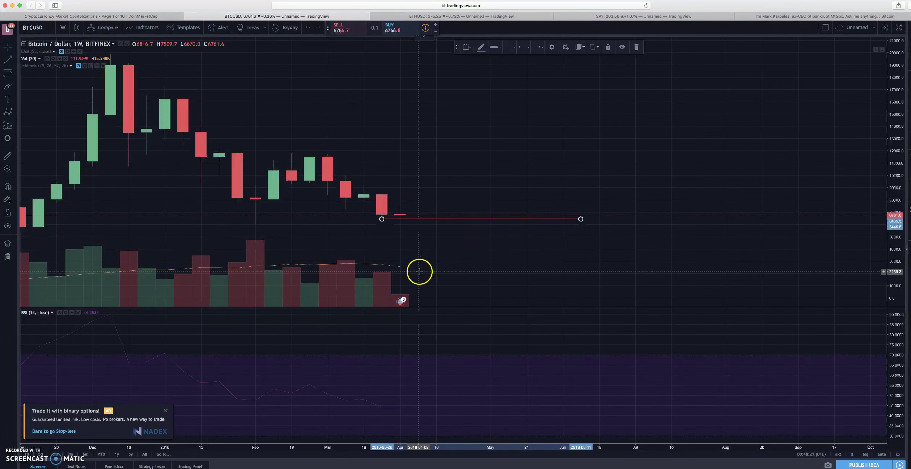
scroll(467, 275, "down", 3)
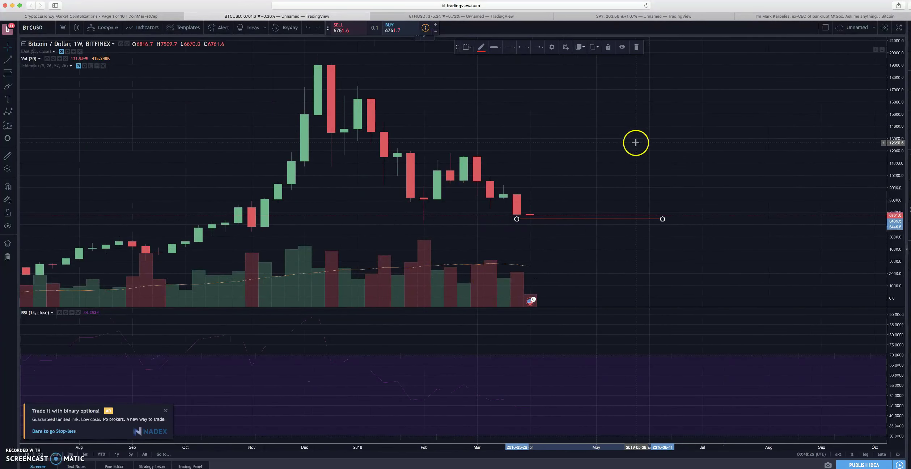
left_click_drag(635, 142, 597, 147)
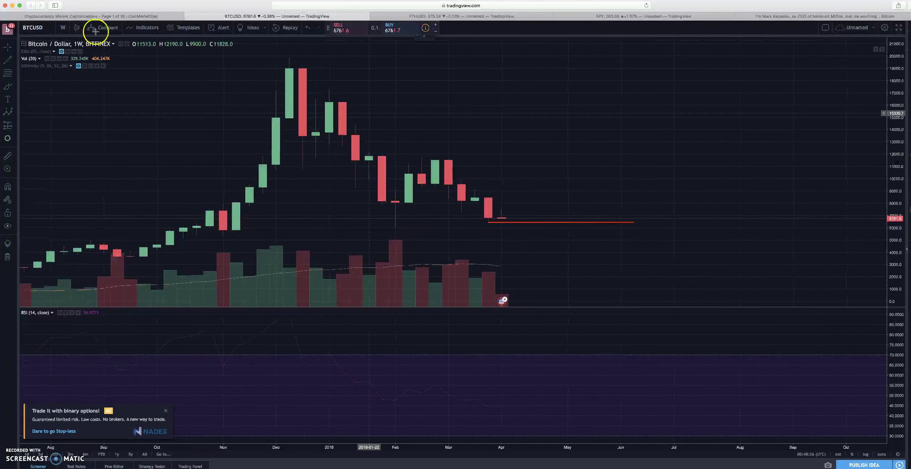
left_click(62, 29)
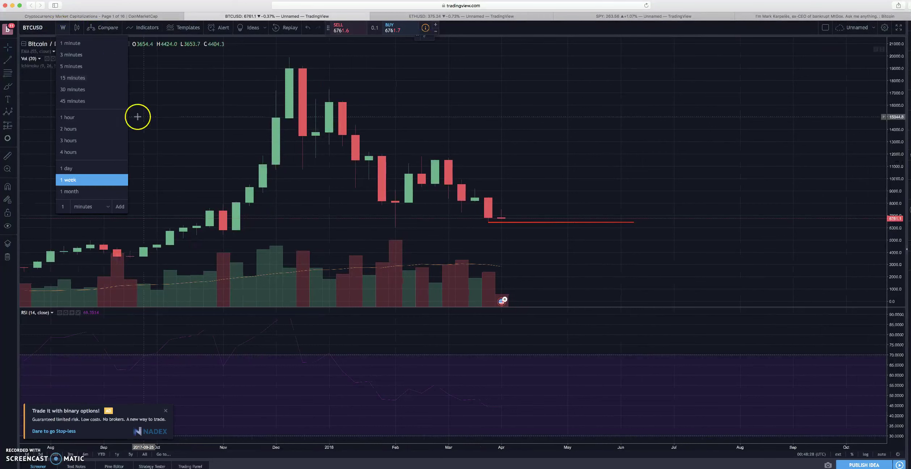
Switch the BTCUSD chart to 2-hour candles and zoom out to see more history
left_click(105, 128)
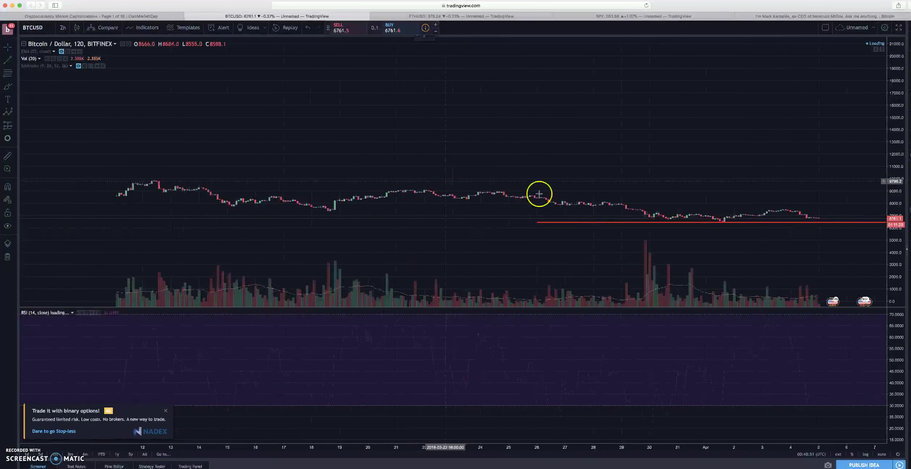
left_click_drag(897, 193, 894, 154)
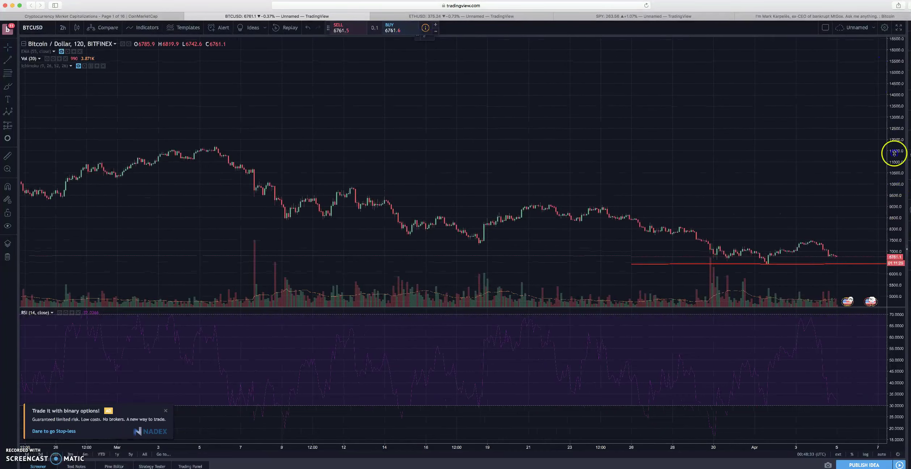
left_click_drag(834, 194, 706, 131)
scroll(772, 156, "down", 3)
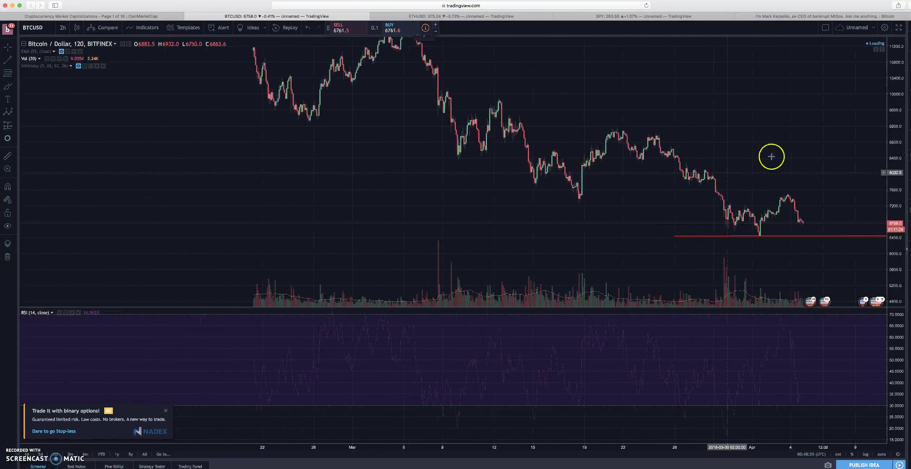
scroll(610, 163, "down", 5)
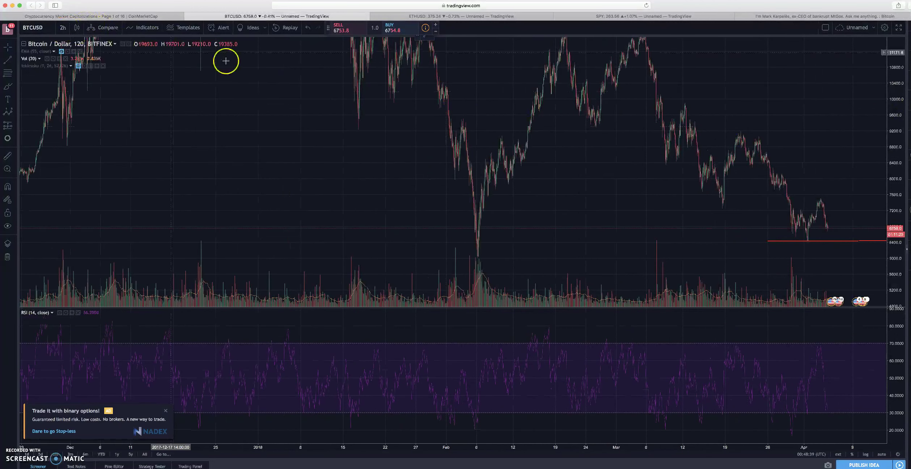
Switch to 4-hour candles, fit all prices, and show empty future dates through June
left_click(63, 28)
left_click(91, 152)
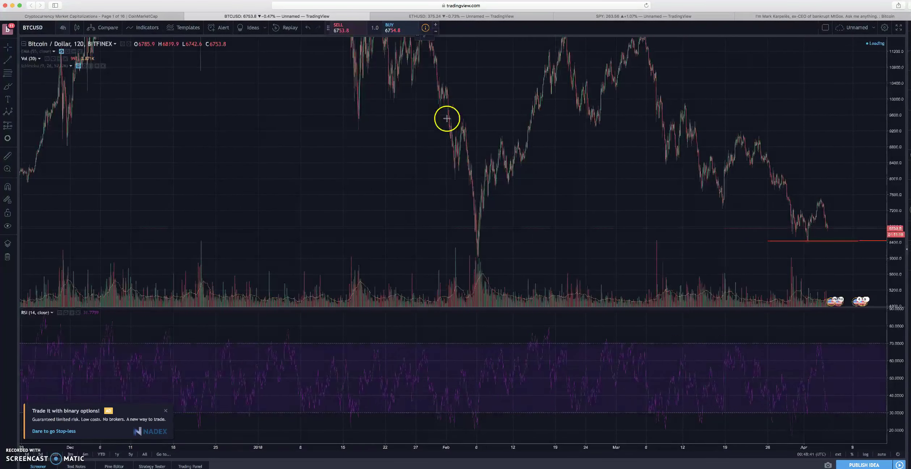
left_click_drag(901, 291, 901, 146)
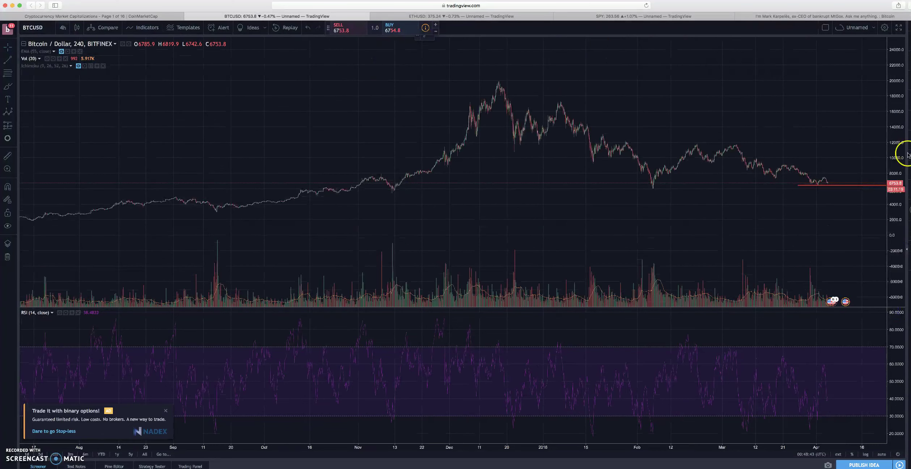
left_click_drag(657, 226, 583, 218)
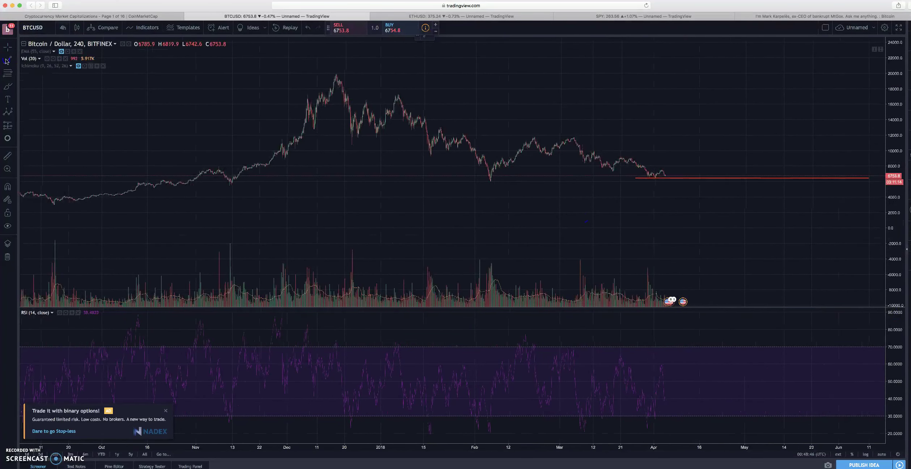
Draw a rising trend line along the lows and a falling one from the December peak
left_click(35, 221)
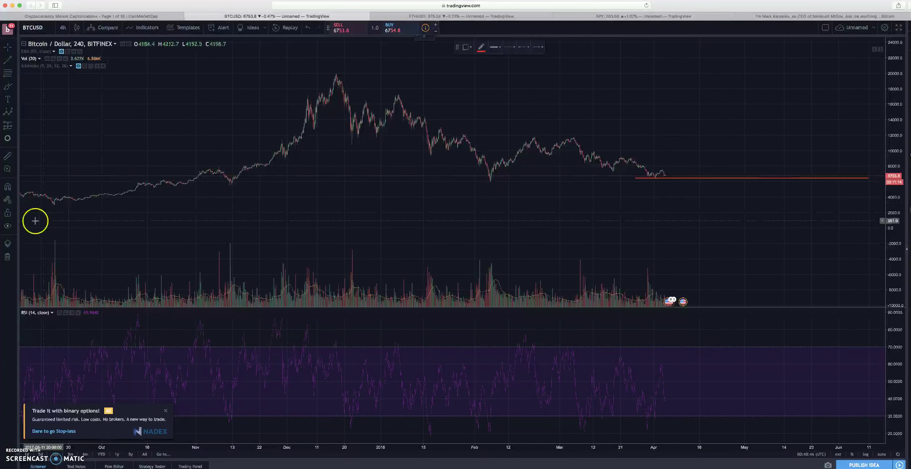
left_click(728, 169)
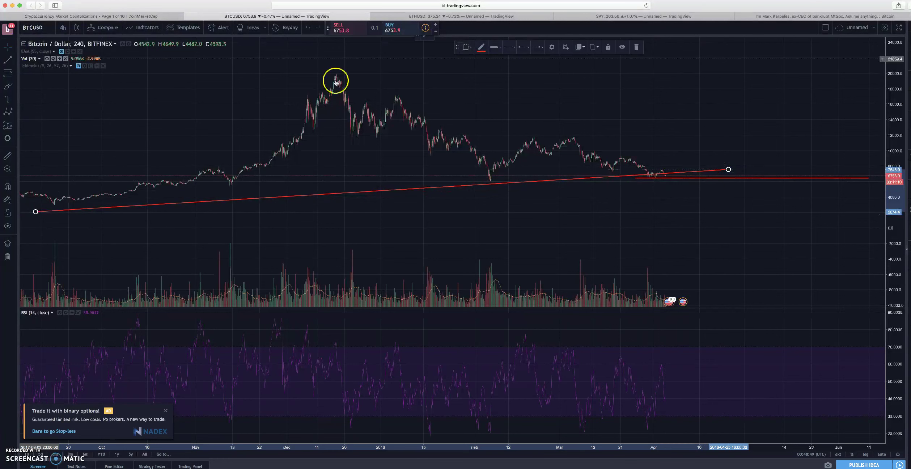
left_click(328, 63)
mouse_move(321, 62)
left_mouse_down()
mouse_move(716, 161)
mouse_move(740, 188)
mouse_move(316, 70)
left_mouse_up()
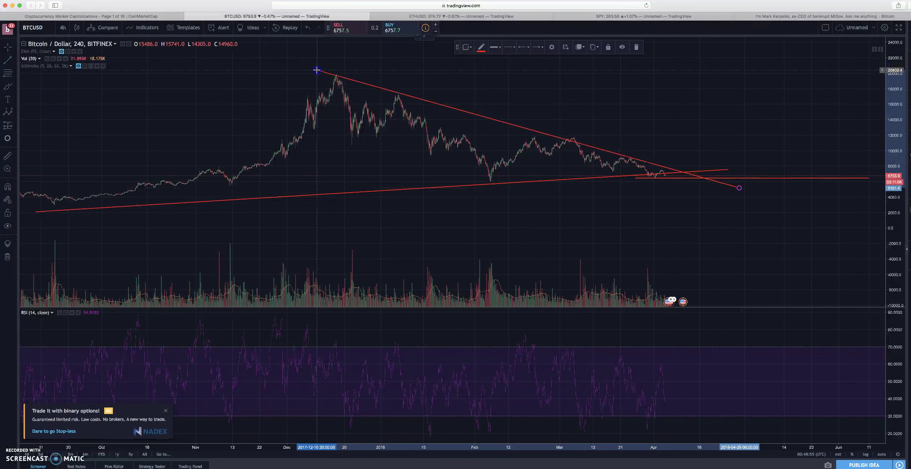
left_click_drag(740, 188, 729, 172)
left_click(730, 169)
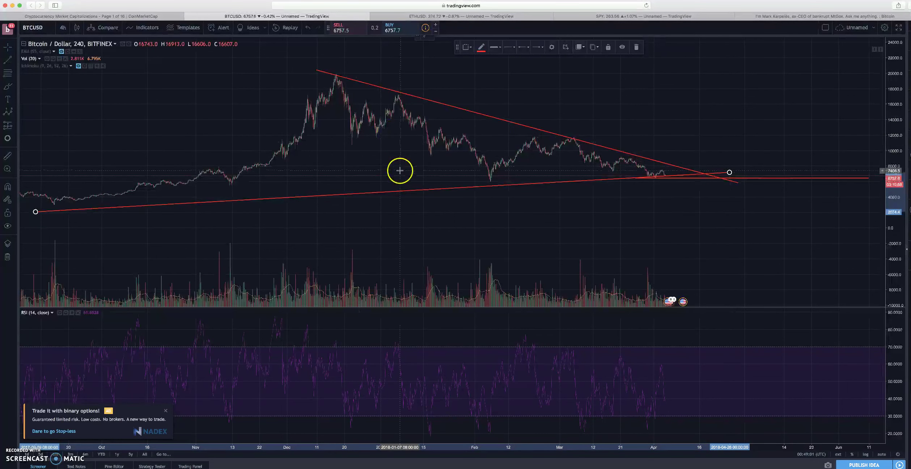
Extend the rising trend line's start further left and lower, then select it
scroll(398, 168, "down", 5)
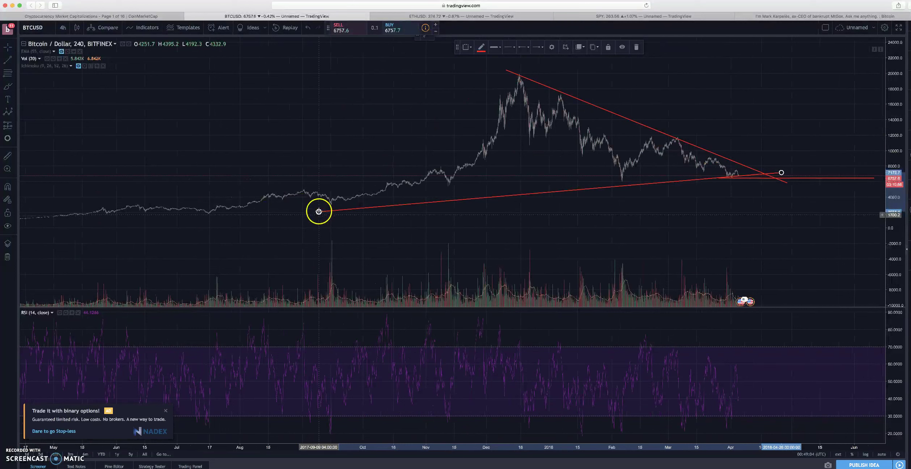
left_click_drag(273, 212, 174, 215)
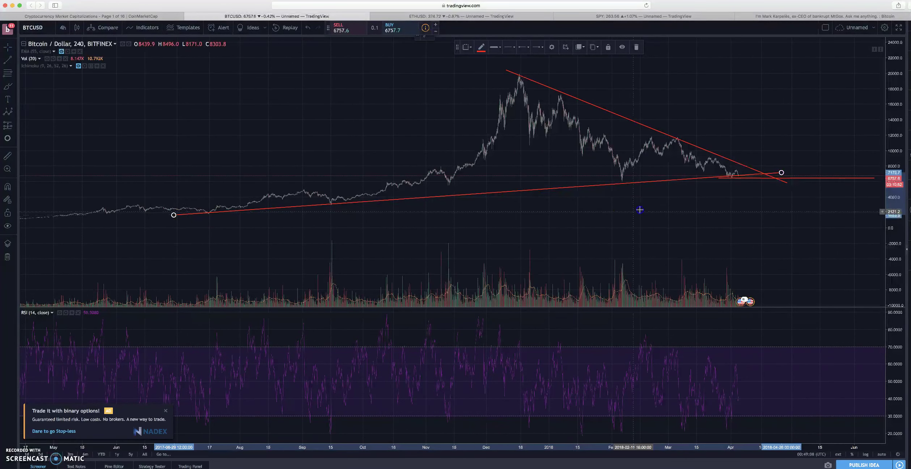
scroll(623, 181, "up", 5)
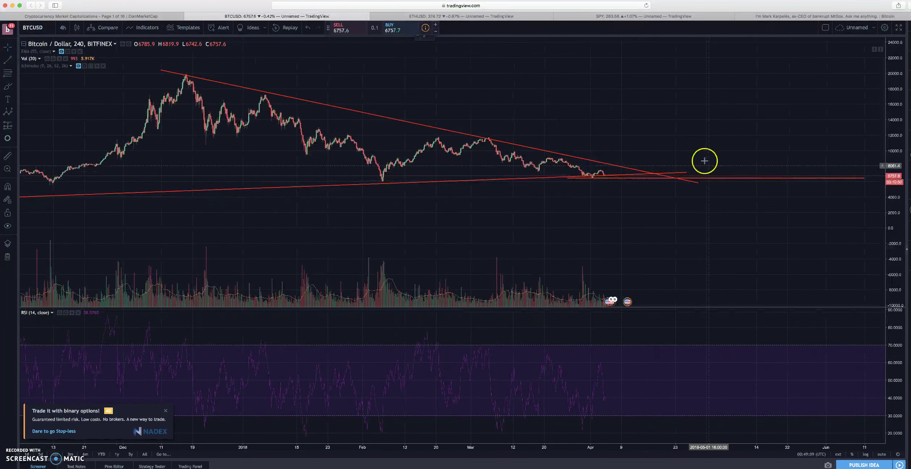
left_click_drag(666, 157, 608, 162)
left_click(634, 174)
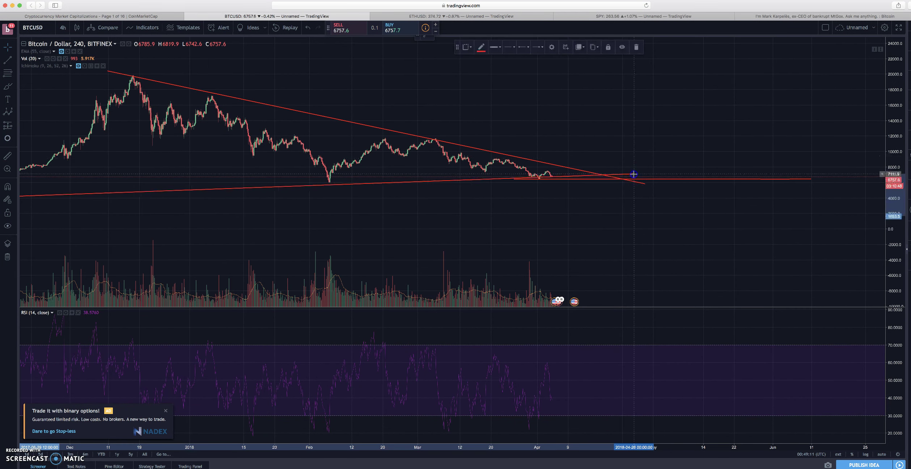
Draw a falling trend line from the January peak down to the February low
left_click(549, 126)
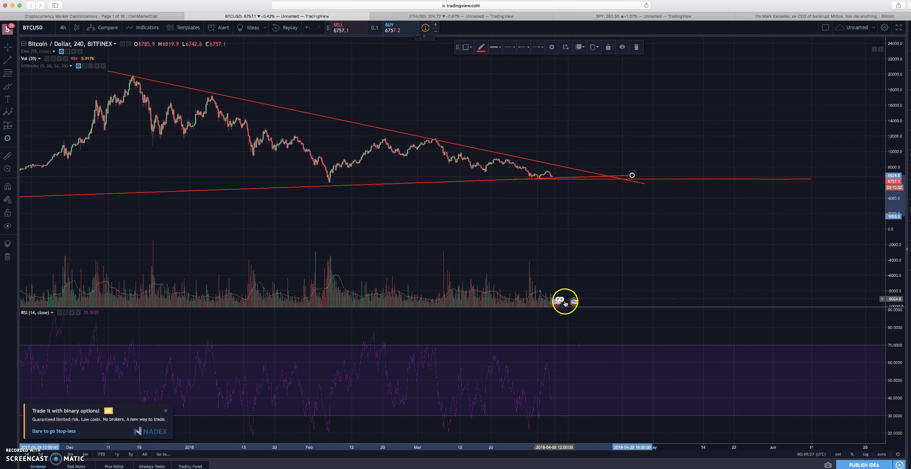
scroll(503, 210, "left", 5)
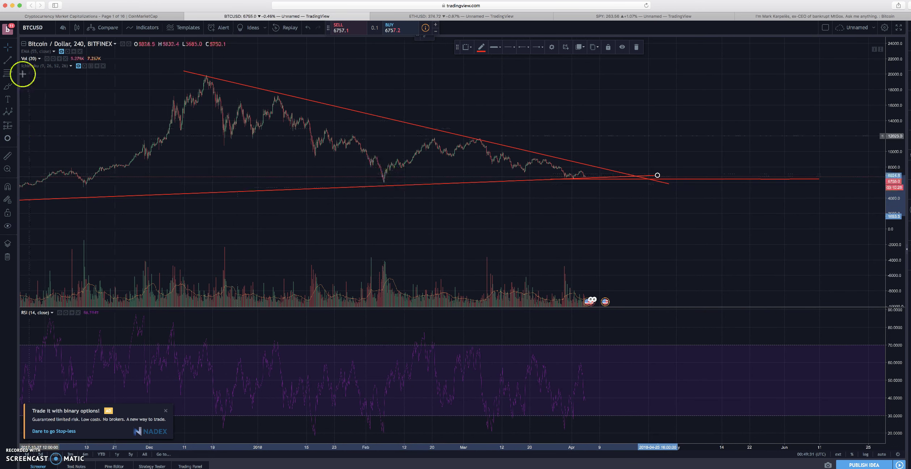
left_click(13, 64)
left_click(283, 97)
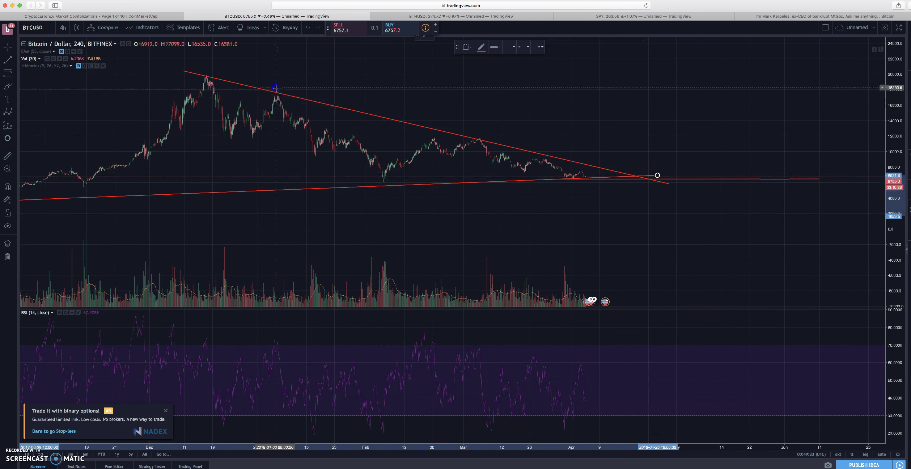
left_click(421, 189)
left_click_drag(275, 87, 273, 81)
Draw a second falling line from the early-December high down toward the February low
left_click(17, 73)
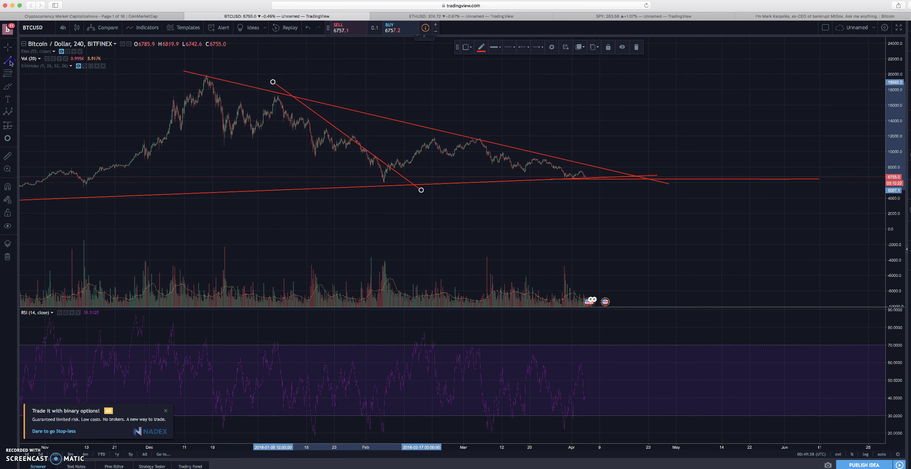
left_click(162, 120)
left_click(426, 201)
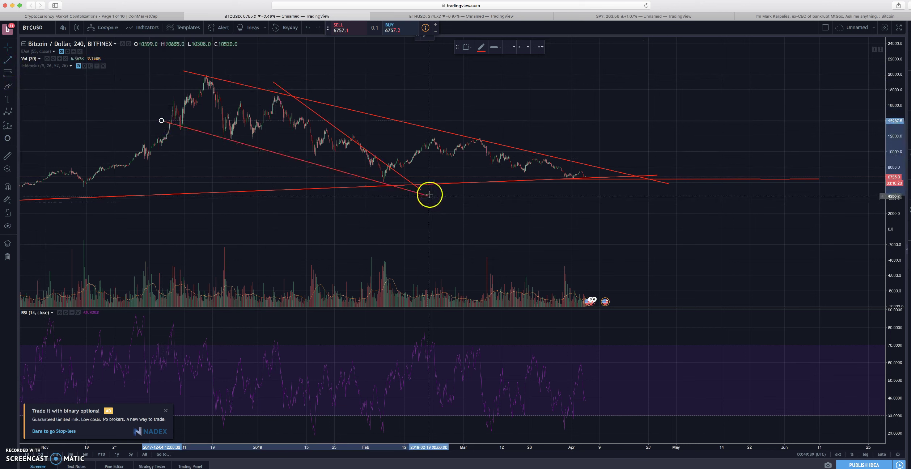
left_click(429, 190)
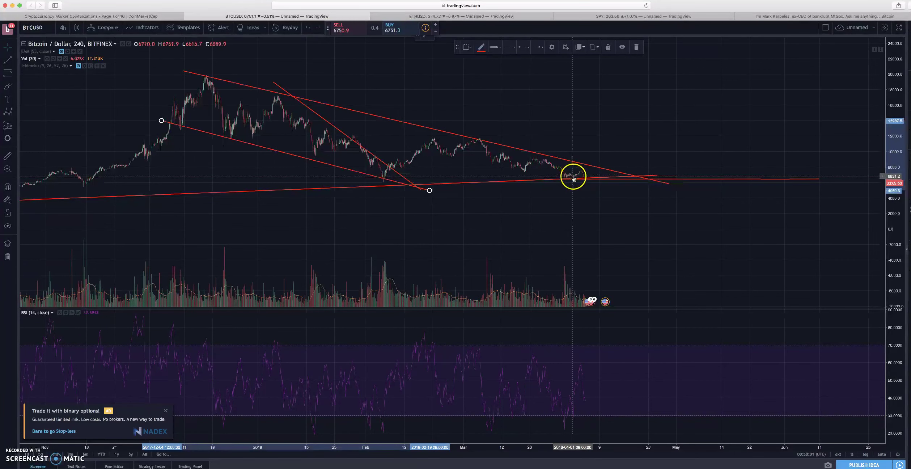
left_click_drag(595, 207, 548, 204)
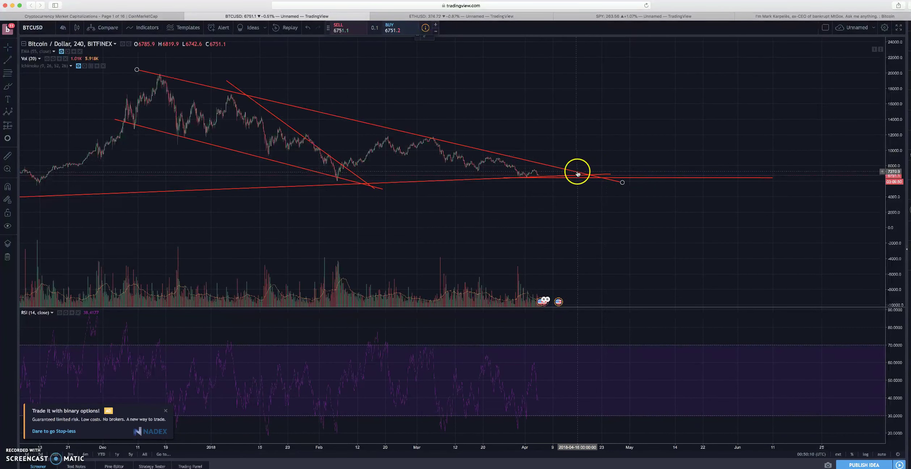
Delete the three falling trend lines and the rising trend line from the chart
key("Delete")
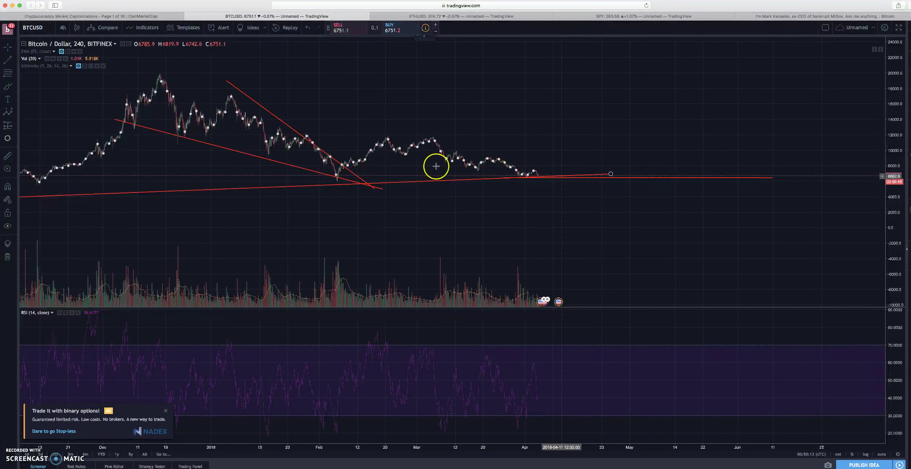
left_click(353, 174)
key("Delete")
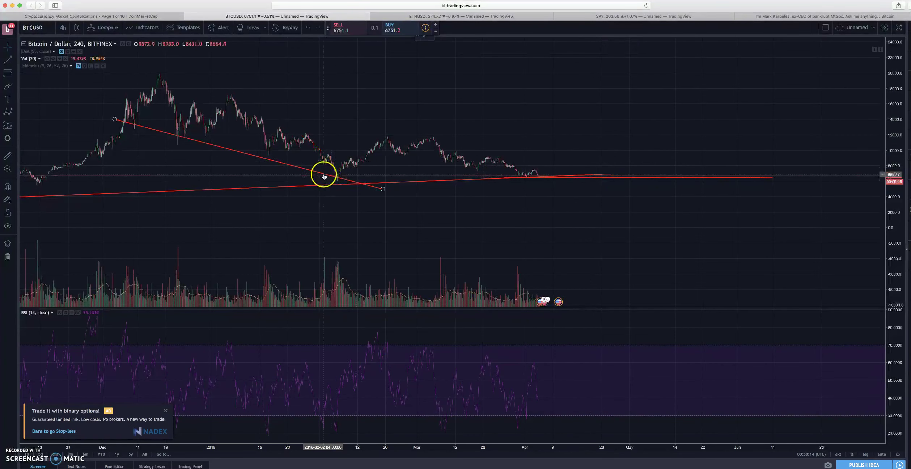
key("Delete")
left_click(346, 185)
key("Delete")
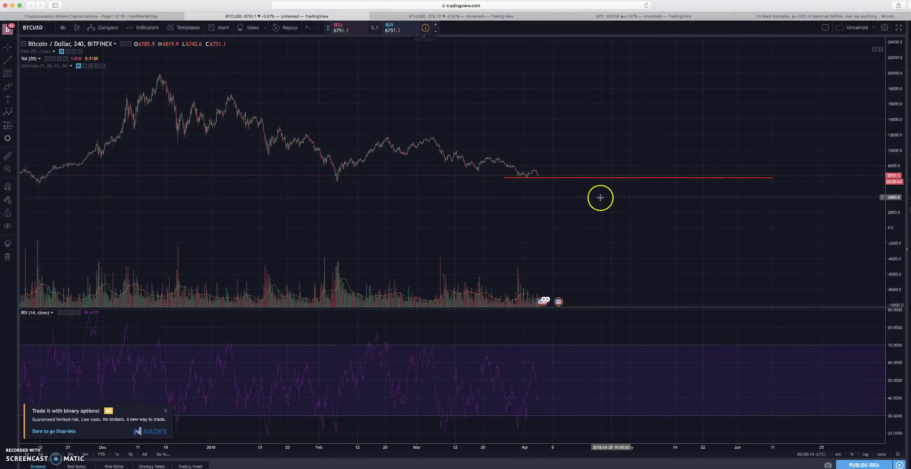
Switch to 1-hour candles and zoom in on late March through early April, stretched vertically
left_click(67, 28)
left_click(78, 126)
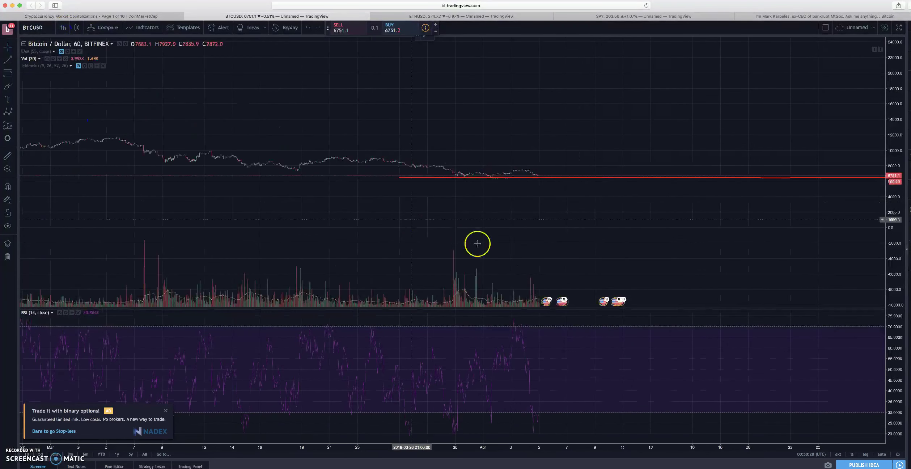
scroll(529, 275, "down", 5)
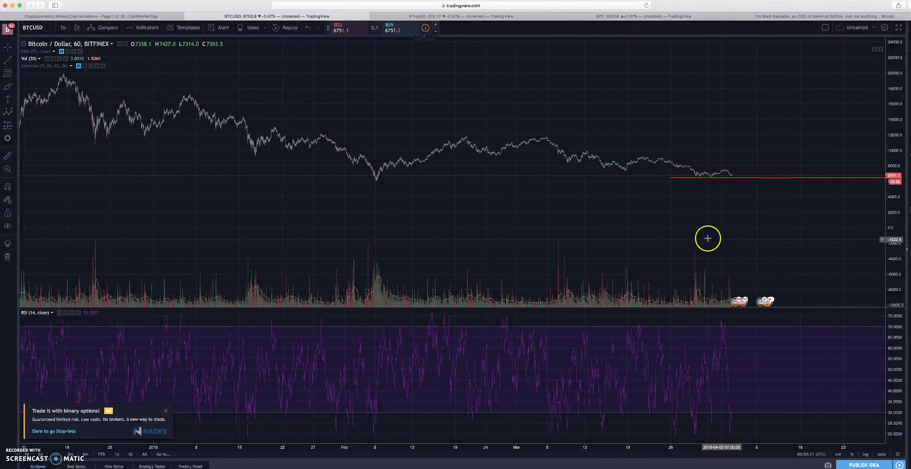
scroll(708, 238, "up", 5)
double_click(897, 264)
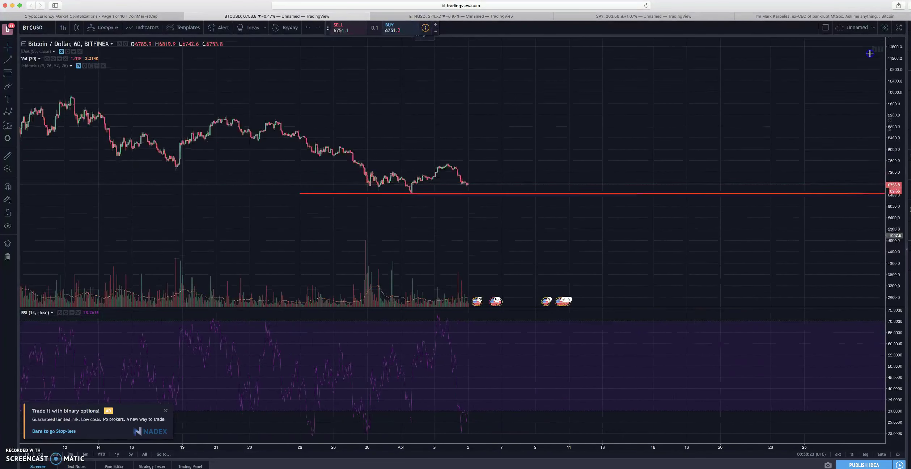
left_click_drag(898, 237, 769, 250)
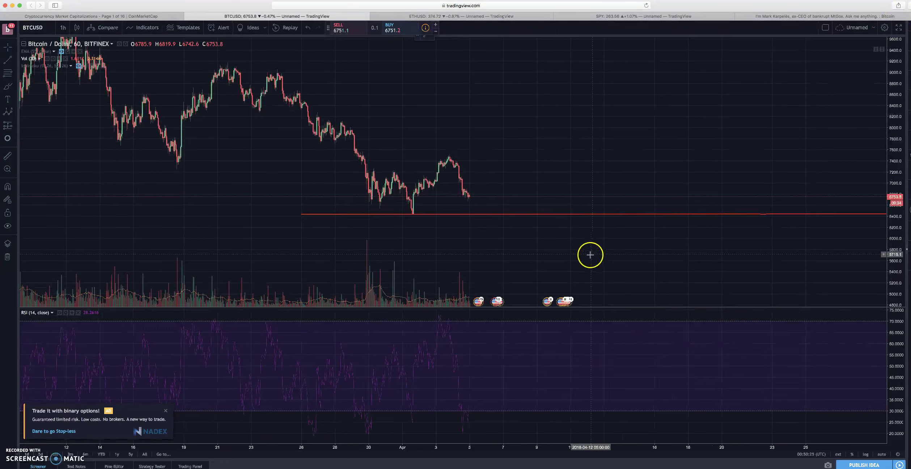
left_click_drag(548, 258, 535, 221)
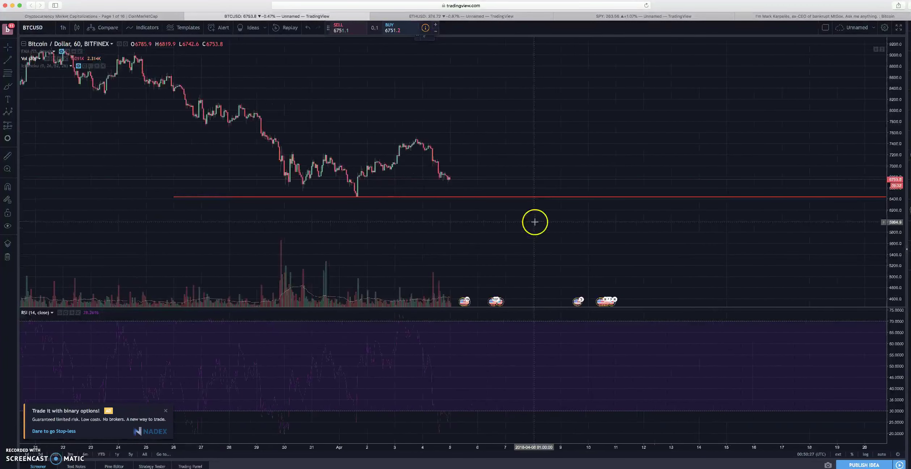
scroll(383, 214, "up", 3)
left_click_drag(382, 213, 722, 197)
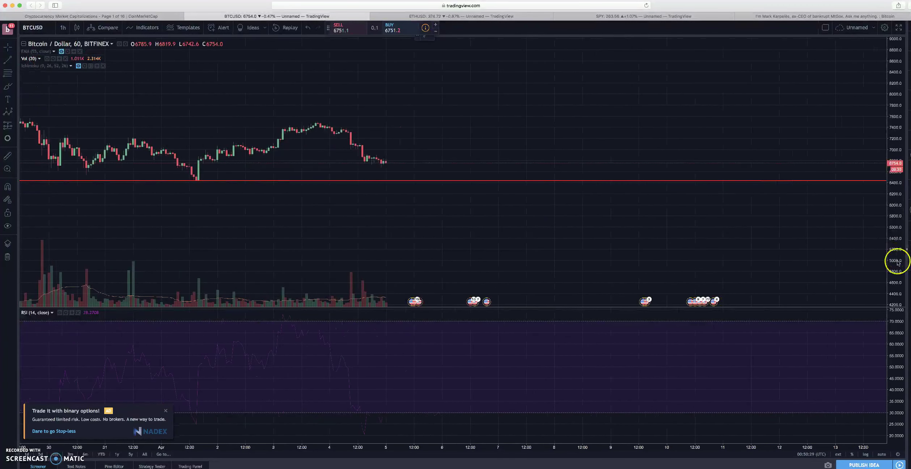
left_click_drag(897, 262, 667, 157)
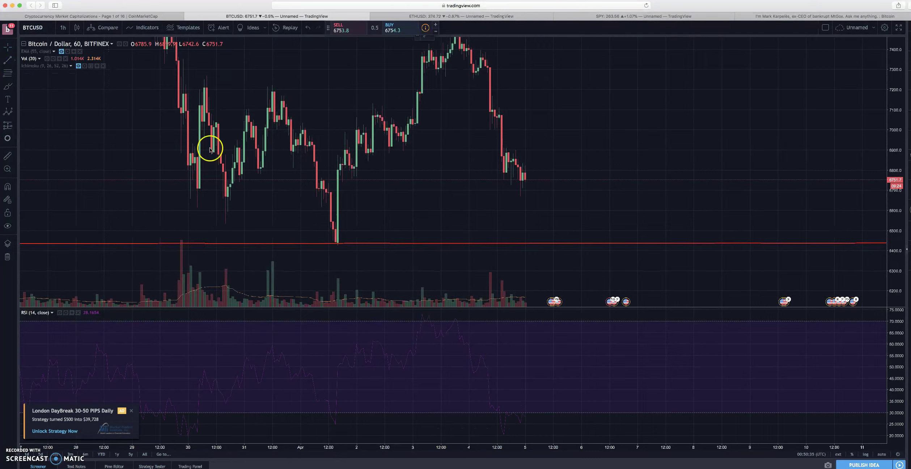
Finish the rising trend line along the RSI lows, deselect it, and leave space after the last candle
left_click(601, 377)
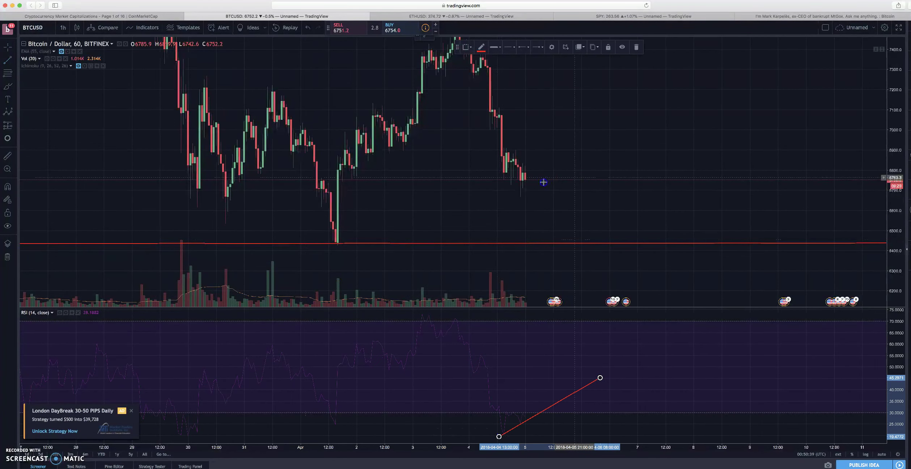
left_click(537, 184)
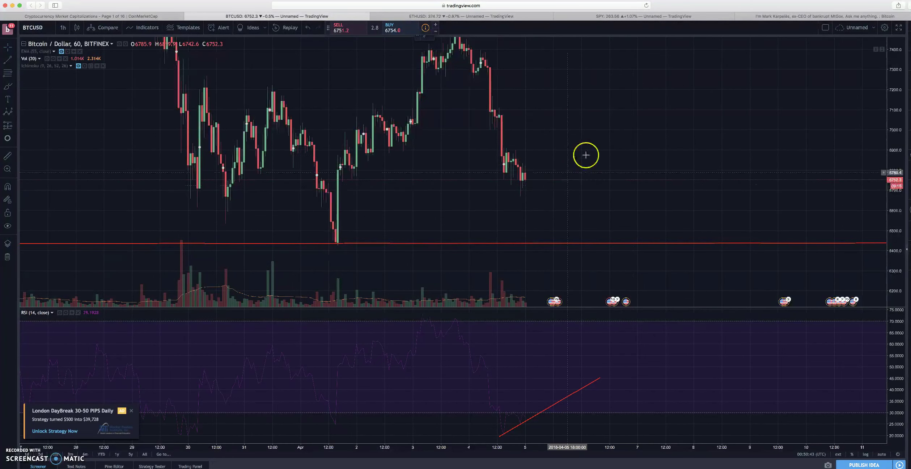
left_click_drag(584, 154, 507, 161)
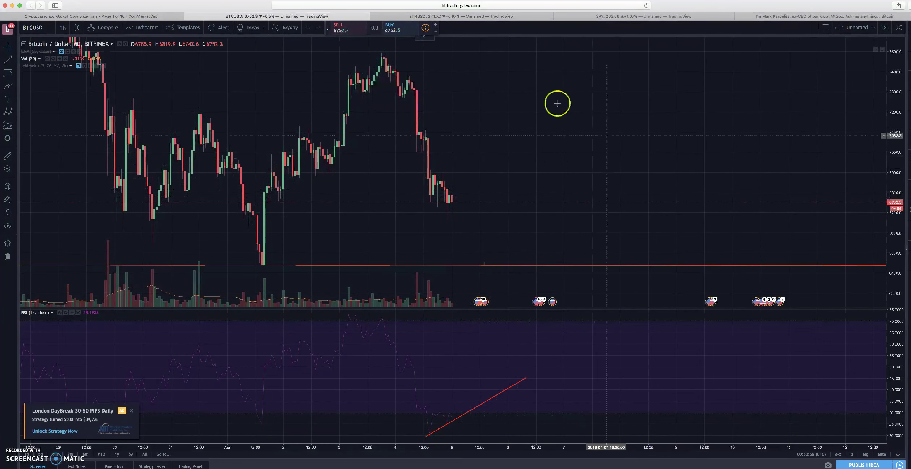
scroll(501, 156, "up", 3)
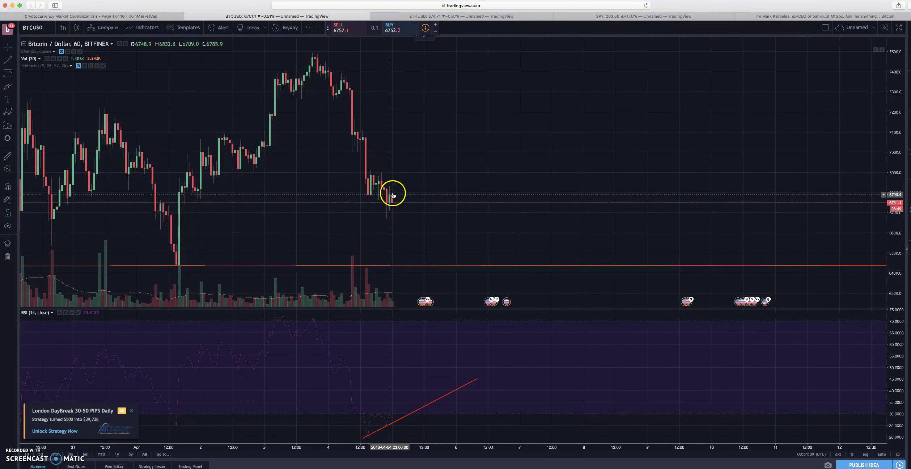
Zoom out and pan the 1-hour BTCUSD chart so the support and RSI lines both show
scroll(392, 192, "up", 3)
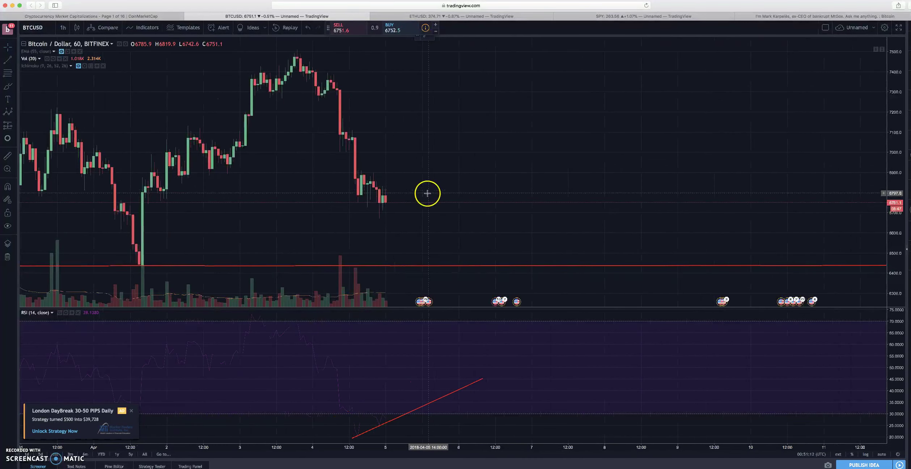
scroll(427, 193, "down", 4)
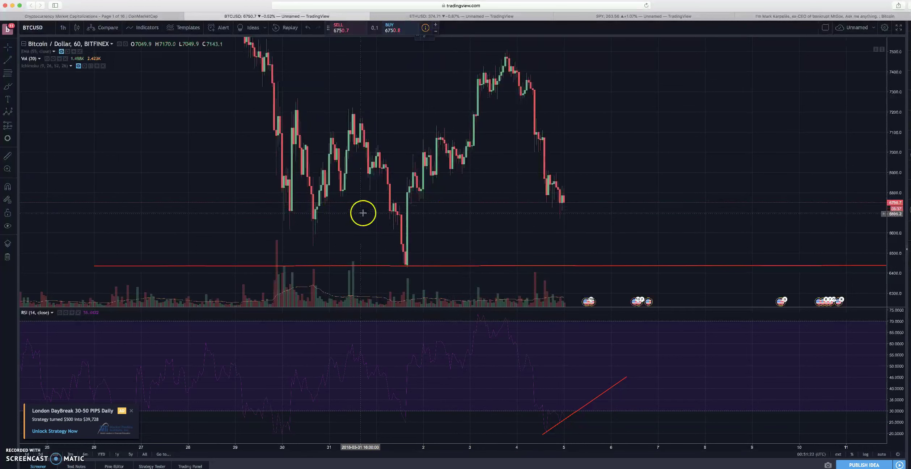
left_click_drag(624, 209, 495, 206)
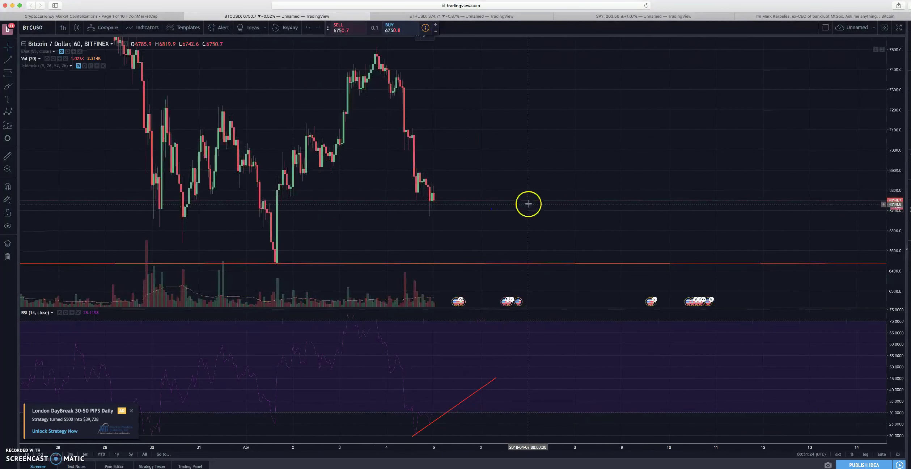
scroll(522, 205, "up", 2)
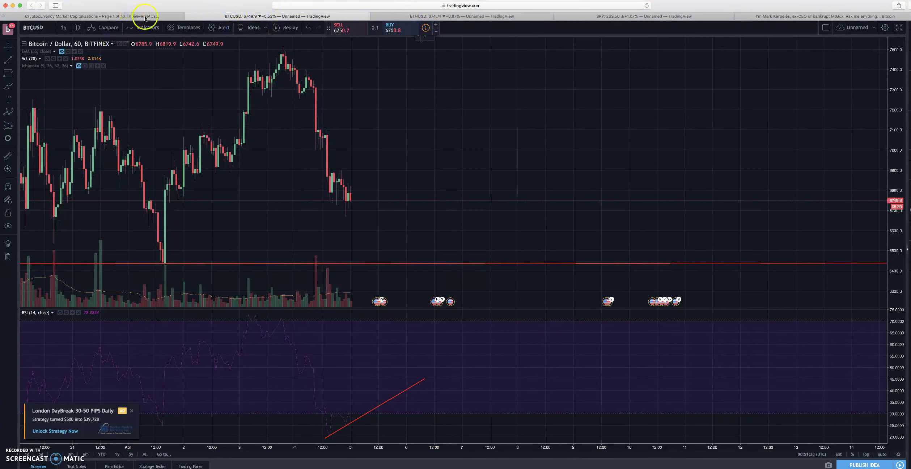
scroll(449, 175, "down", 5)
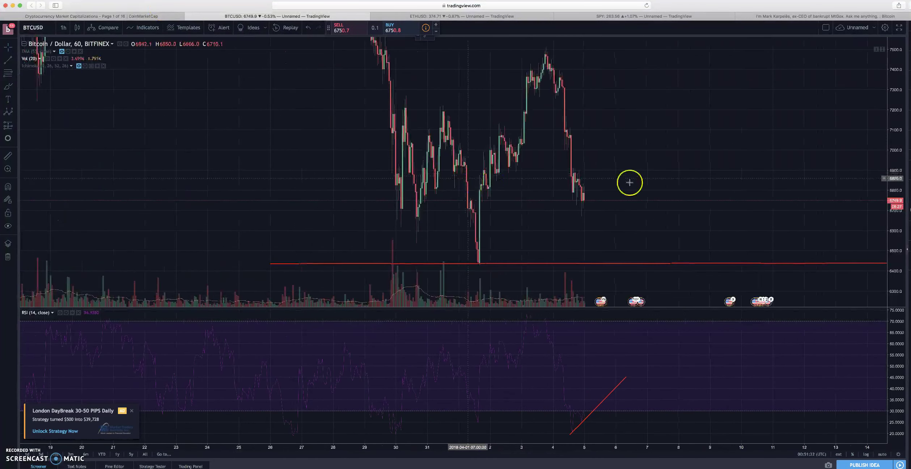
left_click_drag(894, 50, 596, 177)
left_click_drag(538, 125, 640, 137)
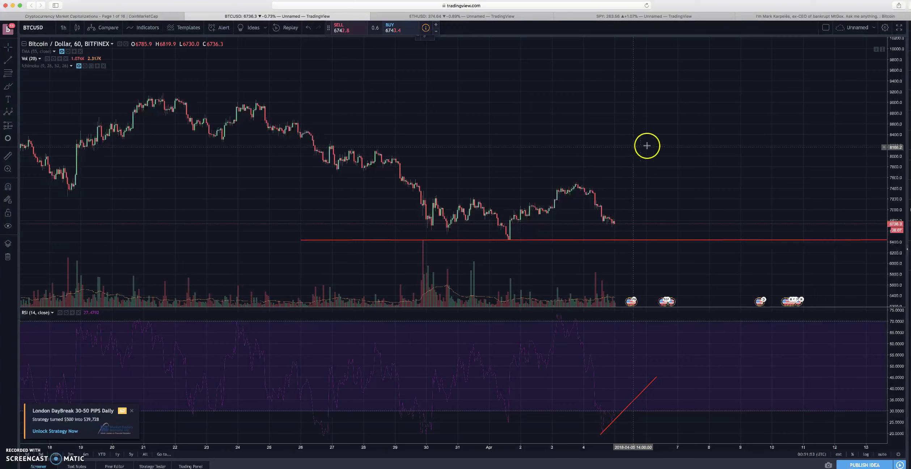
left_click_drag(647, 146, 568, 147)
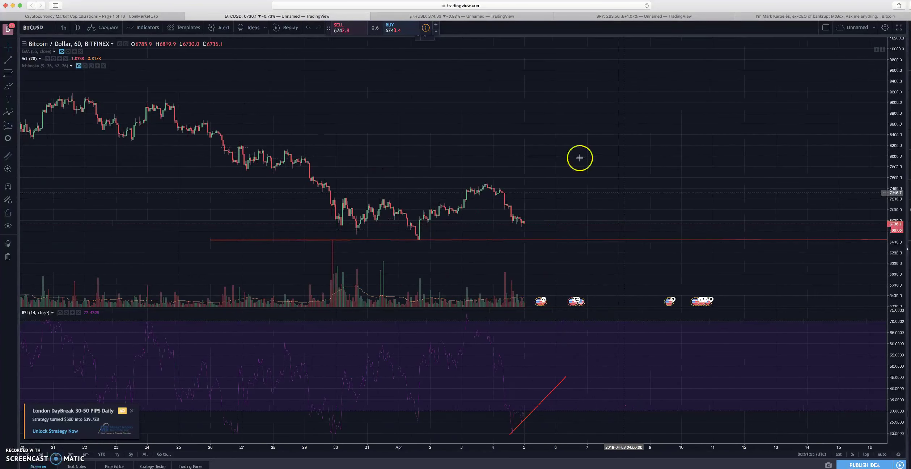
scroll(570, 250, "up", 3)
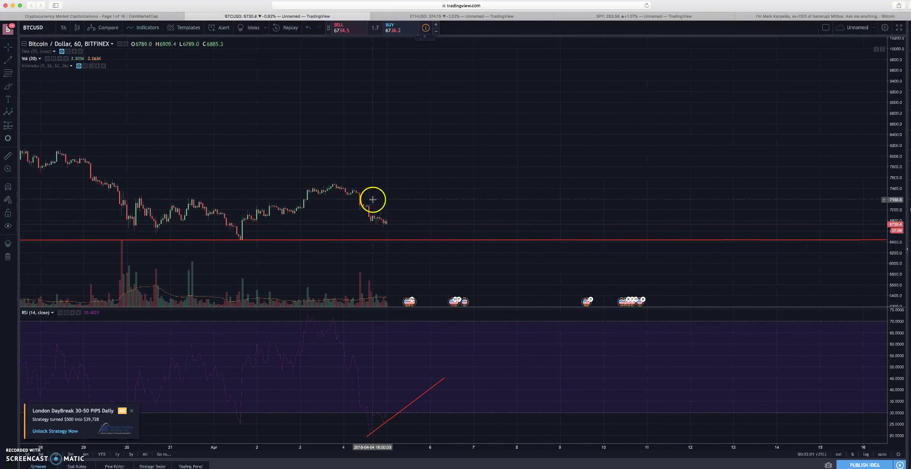
Bring up the ETHUSD weekly chart and fit the whole 2018 rally and decline in view
left_click(480, 17)
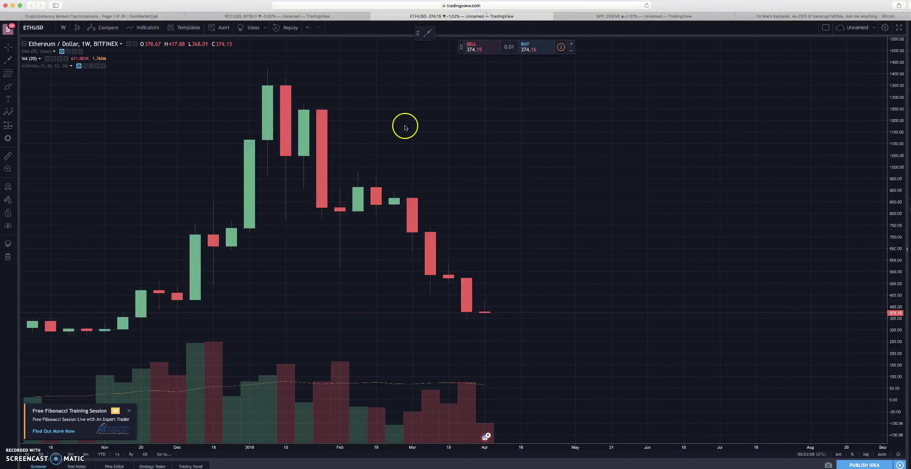
scroll(586, 253, "right", 2)
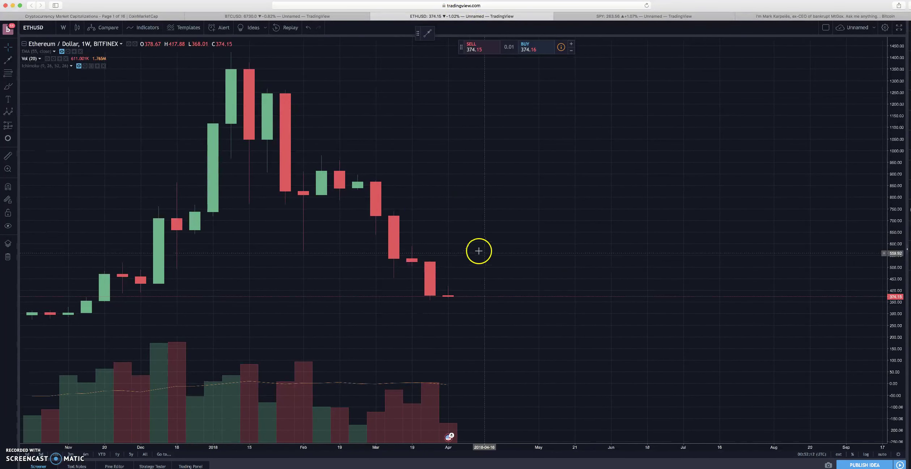
left_click_drag(437, 164, 397, 173)
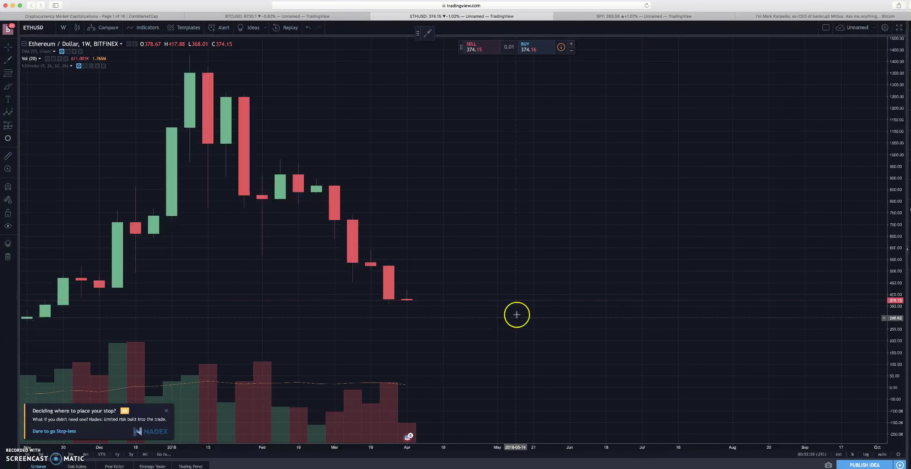
left_click_drag(517, 310, 452, 263)
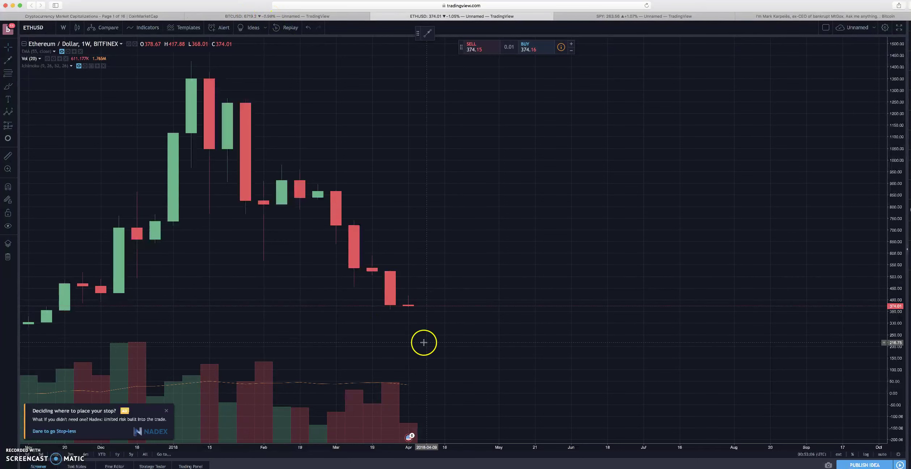
scroll(419, 333, "down", 3)
scroll(419, 332, "left", 5)
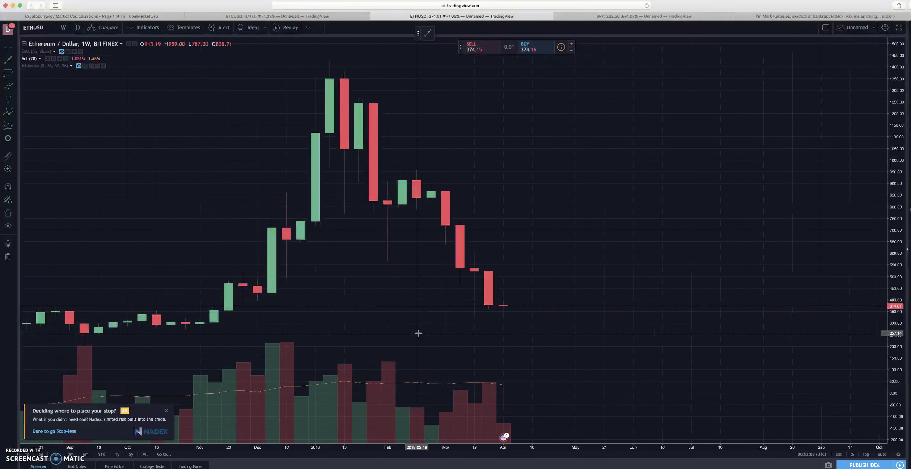
mouse_move(566, 229)
left_mouse_down()
mouse_move(561, 190)
mouse_move(574, 236)
mouse_move(566, 232)
left_mouse_up()
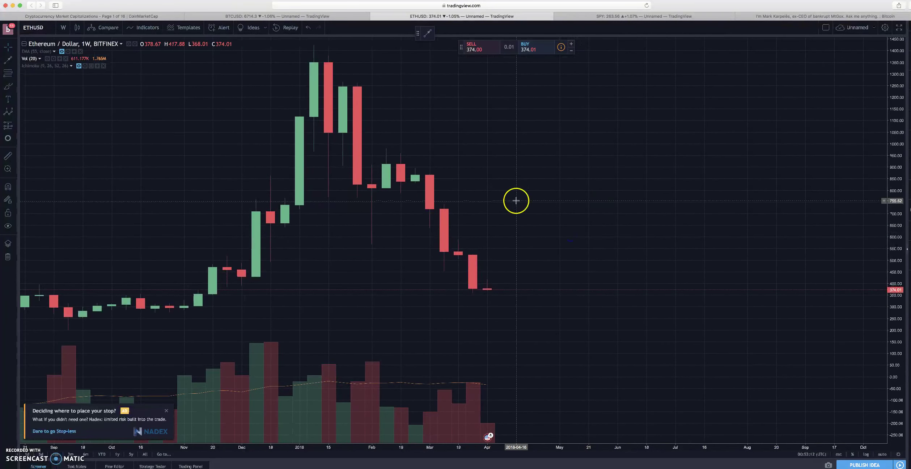
left_click_drag(905, 56, 901, 235)
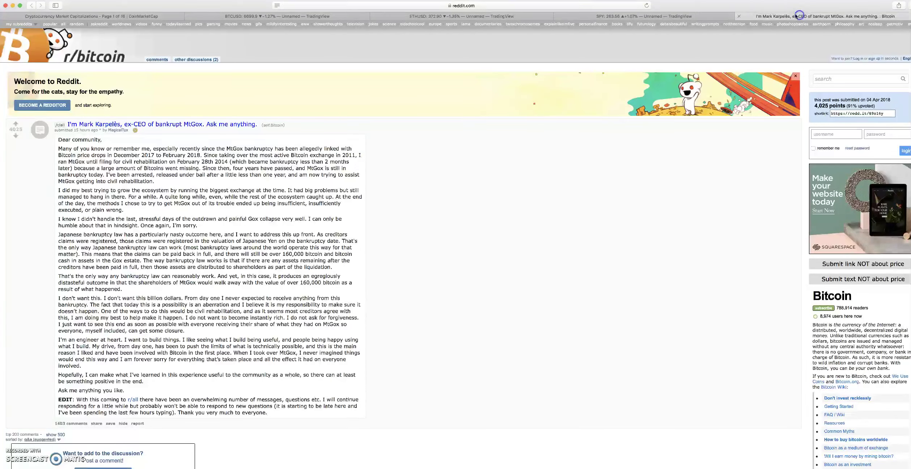
Read the r/bitcoin AMA post by the former MtGox CEO, then leave the thread
left_click(796, 16)
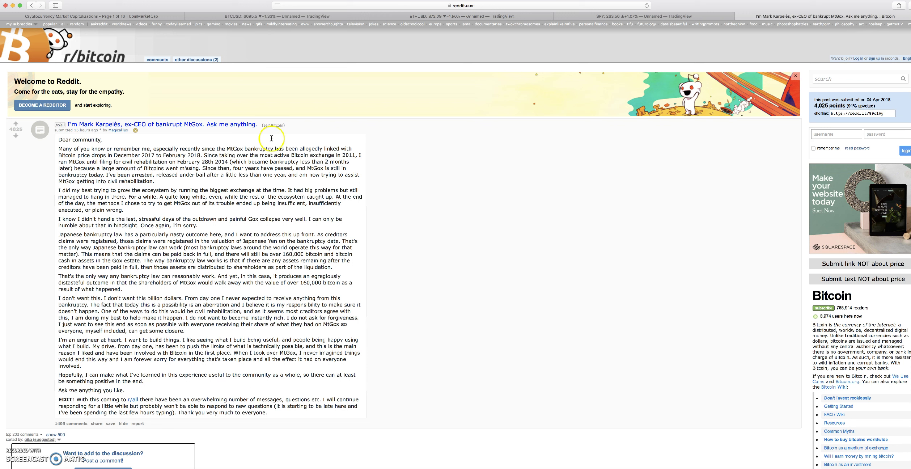
left_click(237, 7)
Return to the 1-hour BTCUSD chart and widen it from the late-February high to the support line
left_click(254, 16)
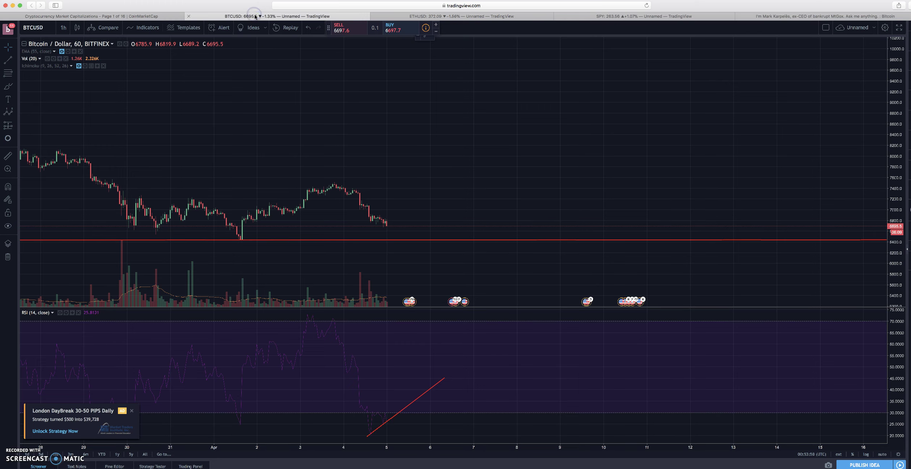
left_click(533, 264)
scroll(444, 224, "down", 5)
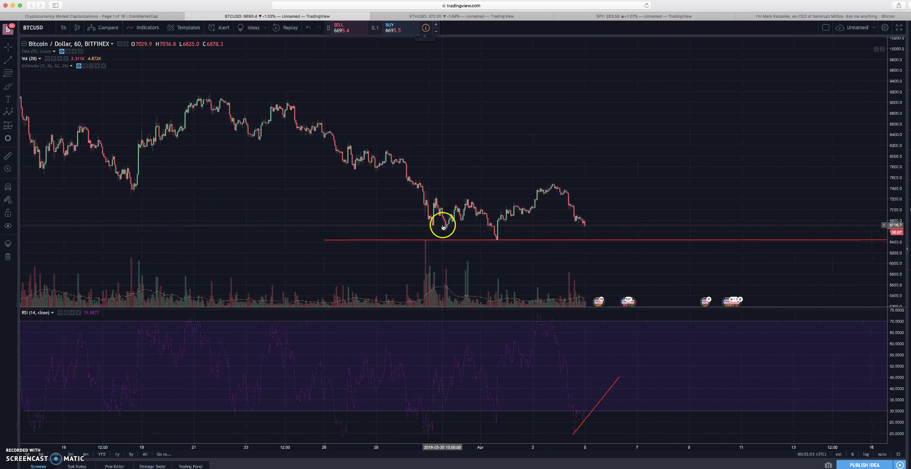
scroll(455, 228, "down", 2)
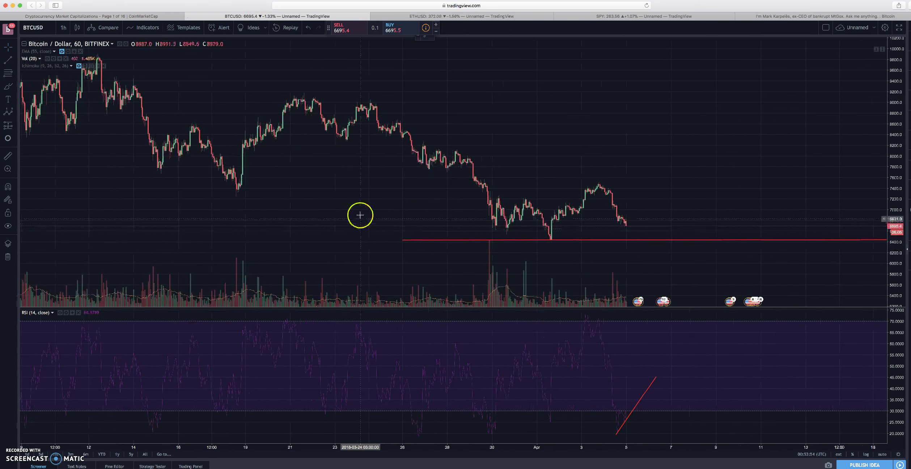
left_click_drag(360, 214, 446, 199)
scroll(456, 201, "down", 3)
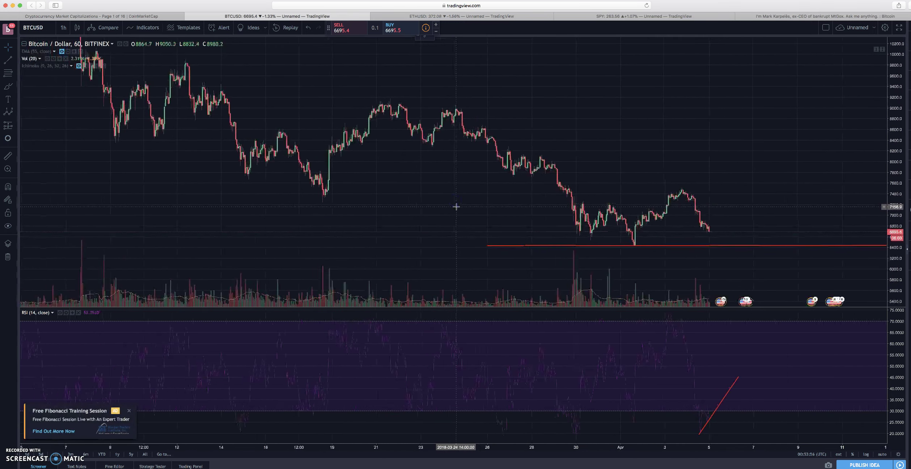
left_click_drag(899, 61, 894, 145)
left_click_drag(728, 190, 668, 195)
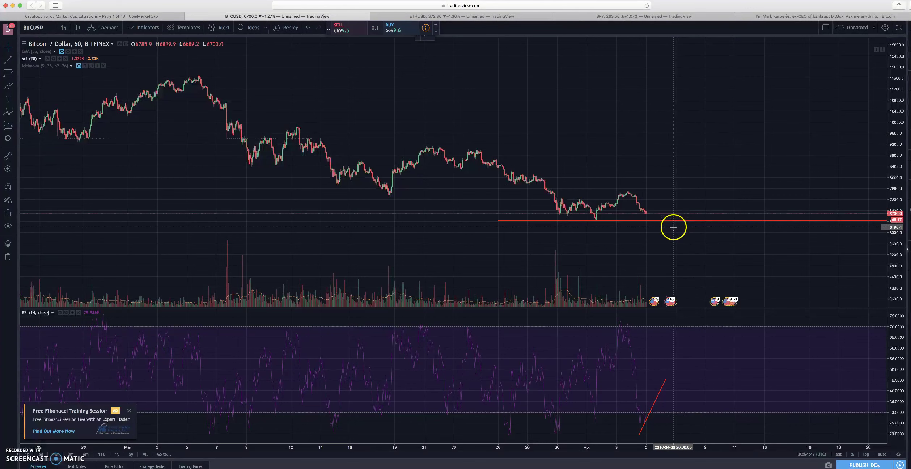
left_click_drag(673, 227, 597, 163)
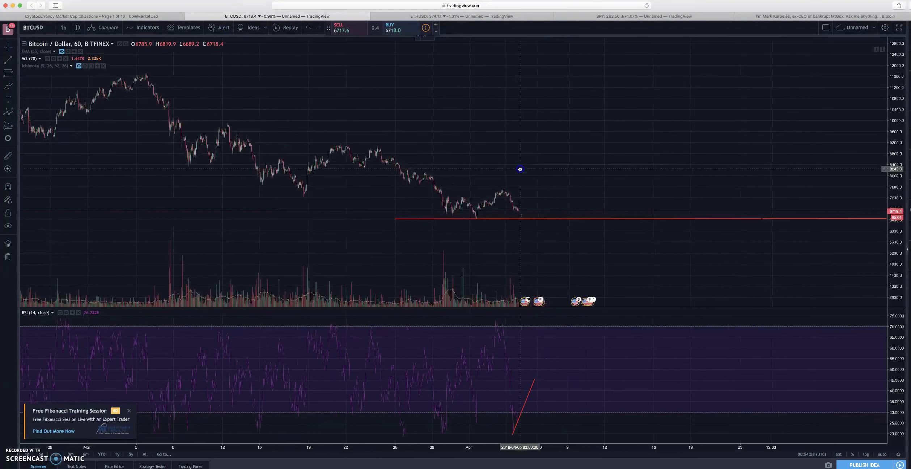
scroll(543, 168, "right", 3)
left_click_drag(511, 288, 510, 288)
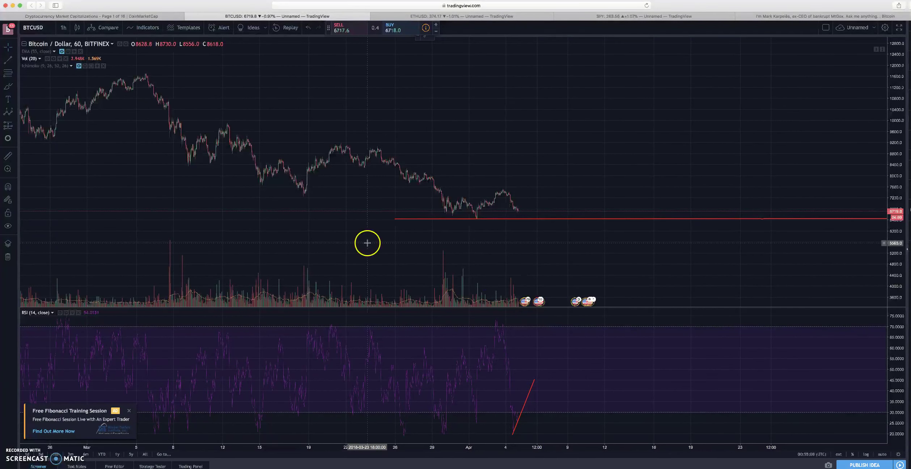